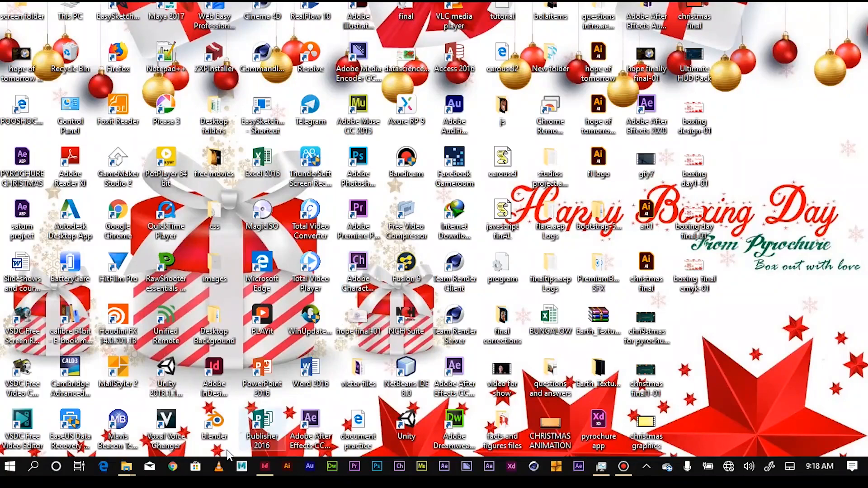
Step: Switch to Adobe InDesign, set the view zoom to 50%, and deselect the gradient rectangle
{"action": "left_click", "coordinate": [260, 469]}
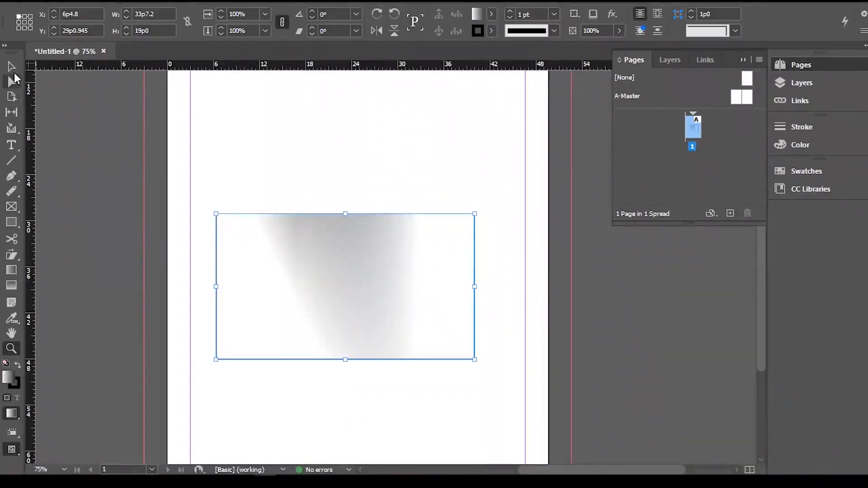
{"action": "left_click", "coordinate": [11, 67]}
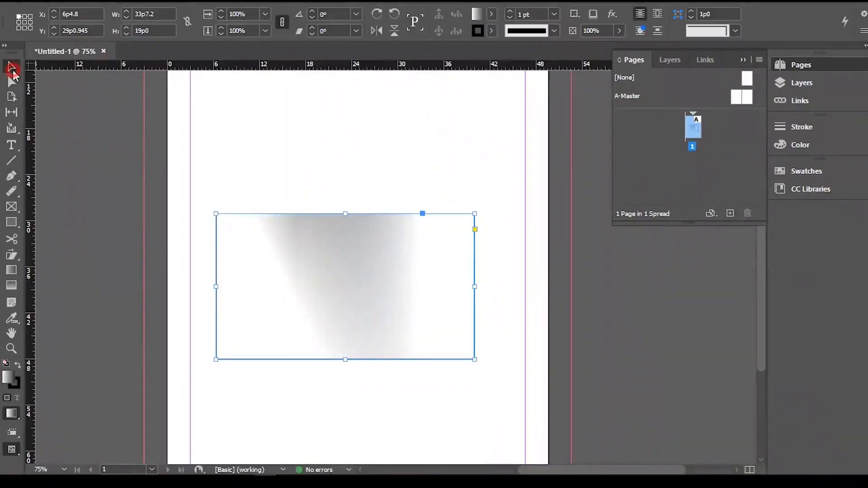
{"action": "left_click", "coordinate": [64, 470]}
{"action": "left_click", "coordinate": [54, 268]}
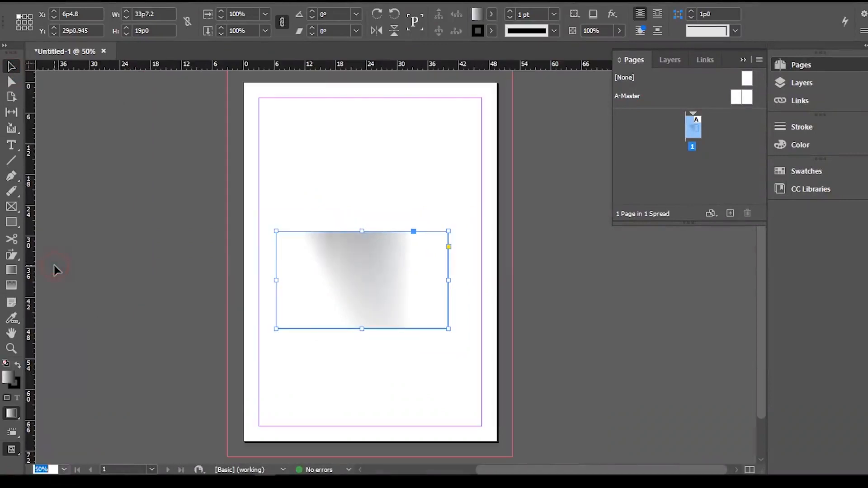
{"action": "left_click", "coordinate": [552, 272]}
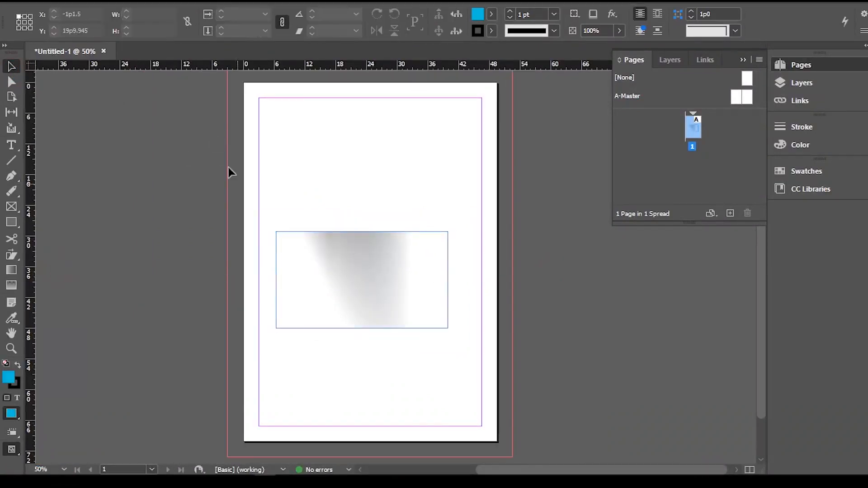
{"action": "left_click", "coordinate": [741, 62]}
{"action": "left_click", "coordinate": [623, 472]}
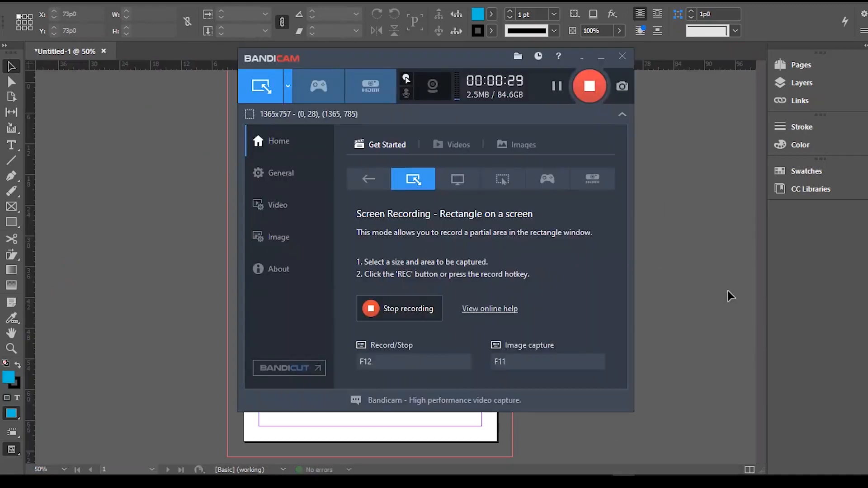
{"action": "left_click", "coordinate": [728, 293]}
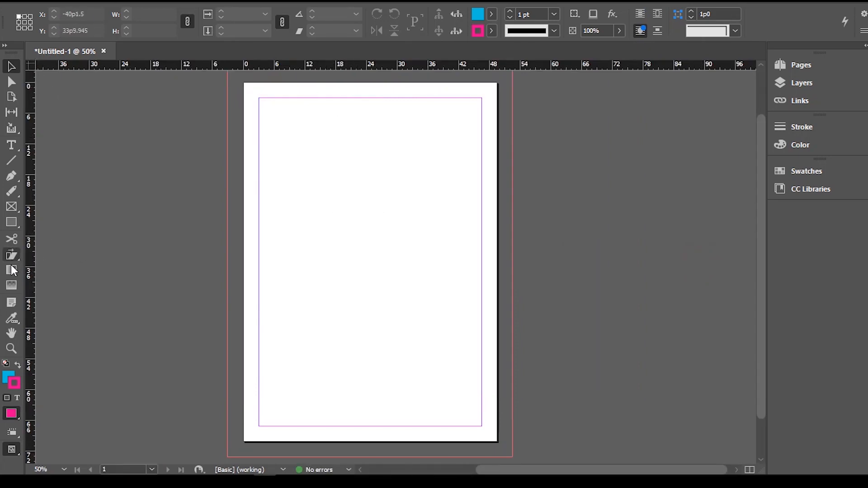
Step: Draw a rectangle about 32p3 wide and 18p0 high near the middle of the page and turn off its text wrap
{"action": "left_click", "coordinate": [11, 222]}
{"action": "left_click_drag", "start_coordinate": [287, 202], "coordinate": [455, 297]}
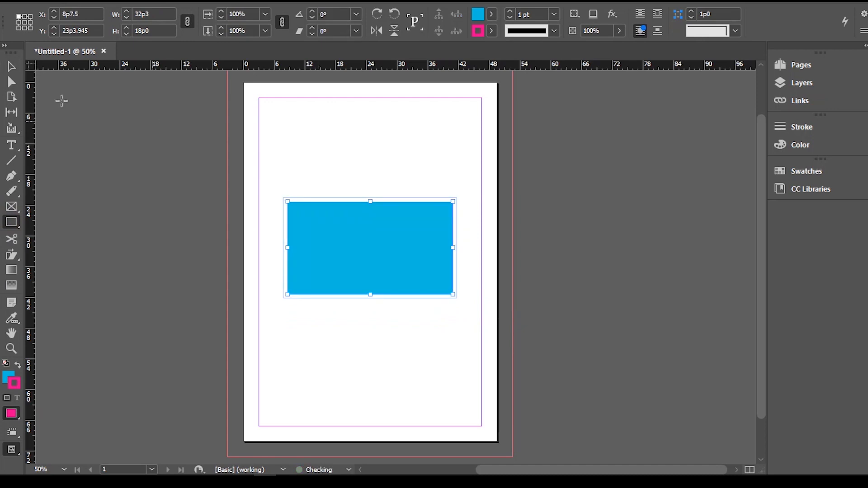
{"action": "left_click", "coordinate": [11, 66]}
{"action": "left_click", "coordinate": [314, 214]}
{"action": "mouse_move", "coordinate": [372, 236]}
{"action": "left_mouse_down"}
{"action": "mouse_move", "coordinate": [355, 199]}
{"action": "mouse_move", "coordinate": [368, 253]}
{"action": "mouse_move", "coordinate": [347, 221]}
{"action": "mouse_move", "coordinate": [359, 215]}
{"action": "mouse_move", "coordinate": [368, 250]}
{"action": "left_mouse_up"}
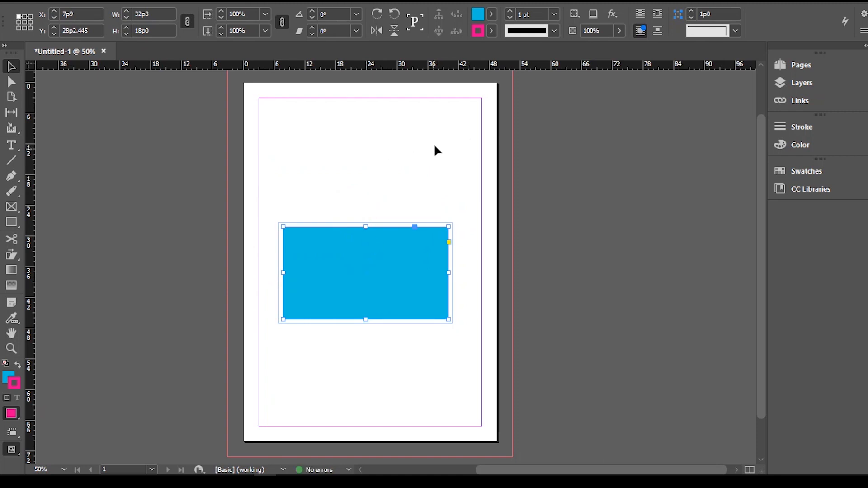
{"action": "left_click", "coordinate": [640, 16]}
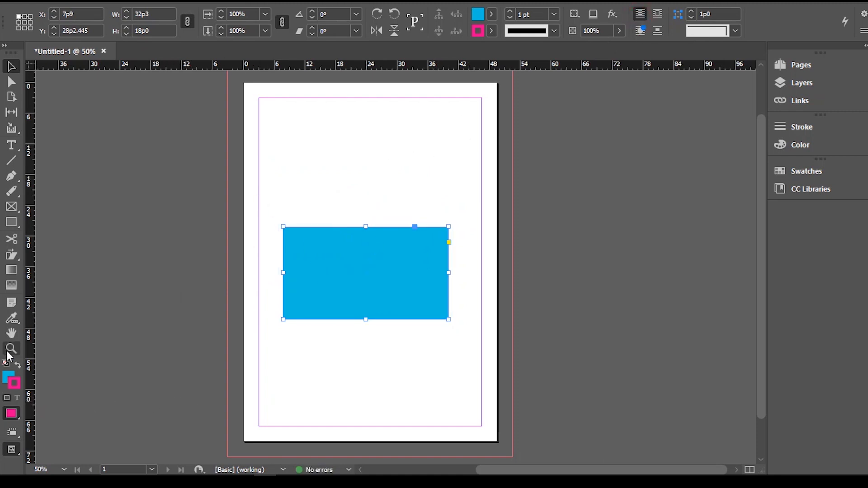
Step: Set the rectangle's stroke weight to 5 pt
{"action": "left_click", "coordinate": [13, 385]}
{"action": "left_click", "coordinate": [513, 10]}
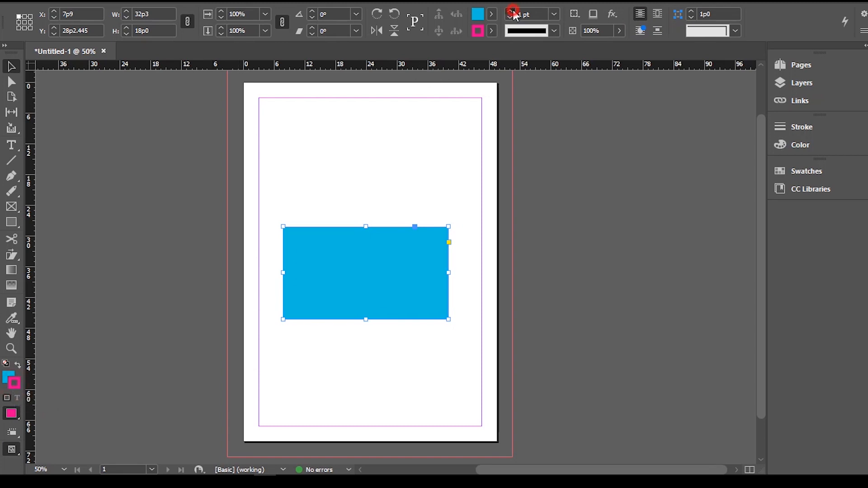
{"action": "left_click", "coordinate": [512, 10]}
{"action": "left_click", "coordinate": [512, 10]}
{"action": "left_click", "coordinate": [511, 10]}
{"action": "left_click", "coordinate": [512, 11]}
{"action": "left_click", "coordinate": [512, 11]}
{"action": "left_click", "coordinate": [509, 18]}
{"action": "left_click", "coordinate": [509, 18]}
{"action": "left_click", "coordinate": [510, 18]}
{"action": "left_click", "coordinate": [510, 18]}
{"action": "left_click", "coordinate": [509, 18]}
{"action": "left_click", "coordinate": [510, 18]}
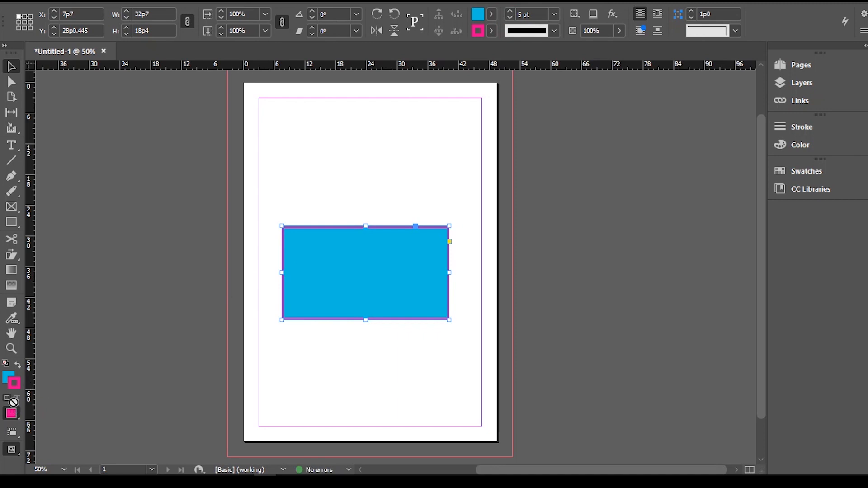
Step: Change the rectangle's fill to dark teal 00685d and deselect it
{"action": "left_click", "coordinate": [7, 380]}
{"action": "double_click", "coordinate": [9, 379]}
{"action": "left_click", "coordinate": [348, 208]}
{"action": "left_click", "coordinate": [327, 258]}
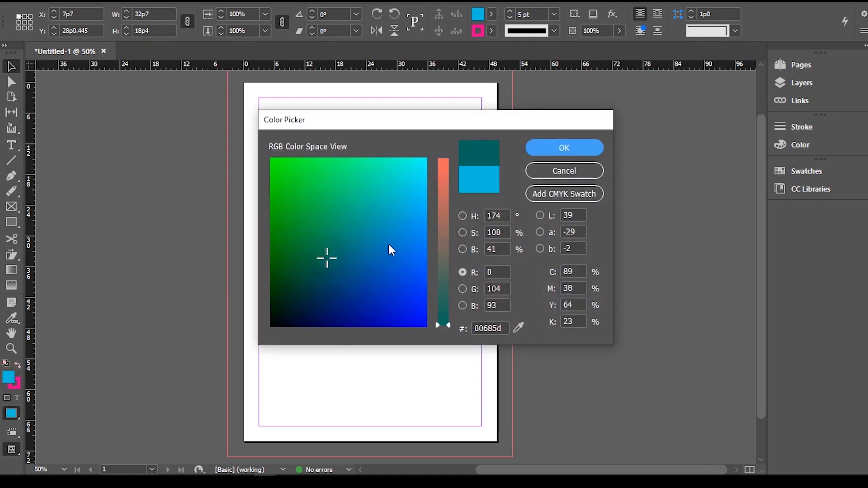
{"action": "left_click", "coordinate": [542, 149]}
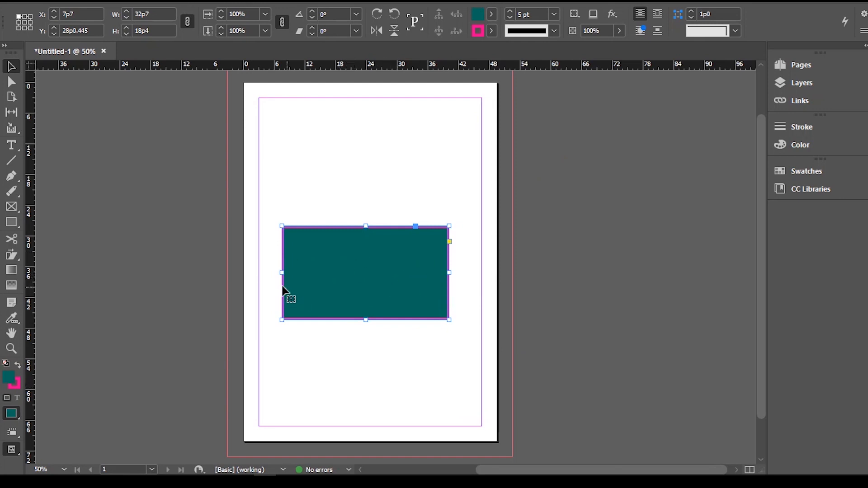
{"action": "left_click", "coordinate": [397, 338]}
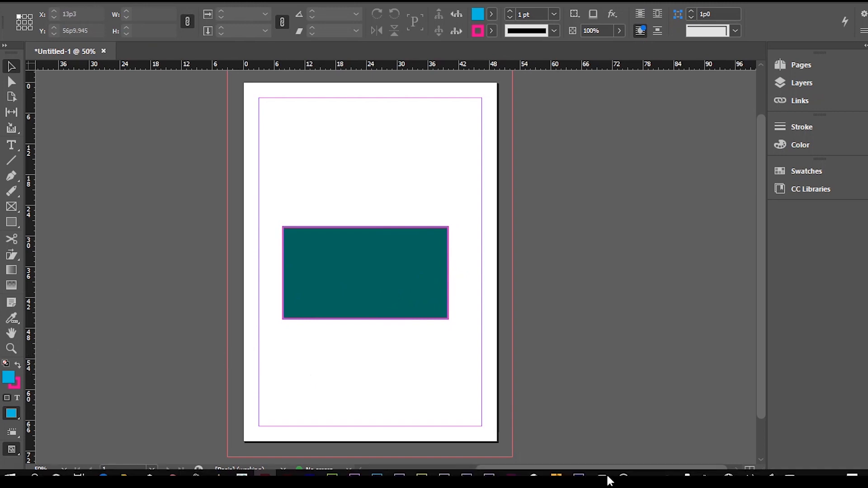
{"action": "left_click", "coordinate": [624, 467]}
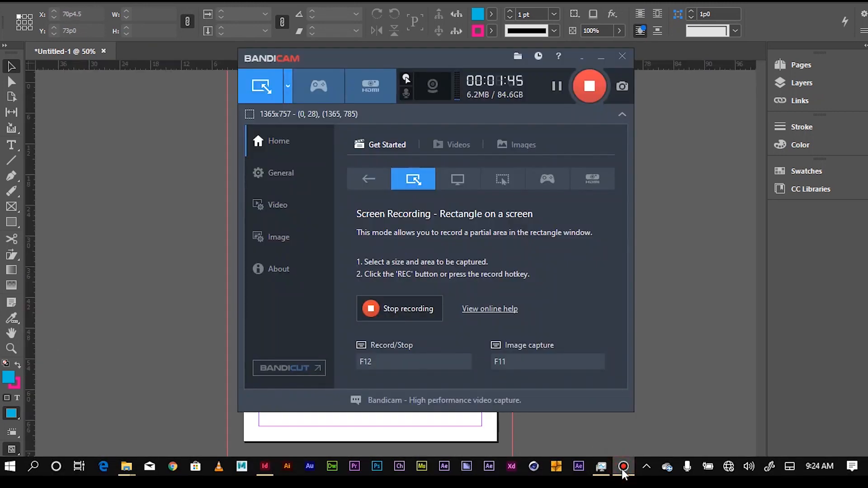
{"action": "left_click", "coordinate": [664, 379]}
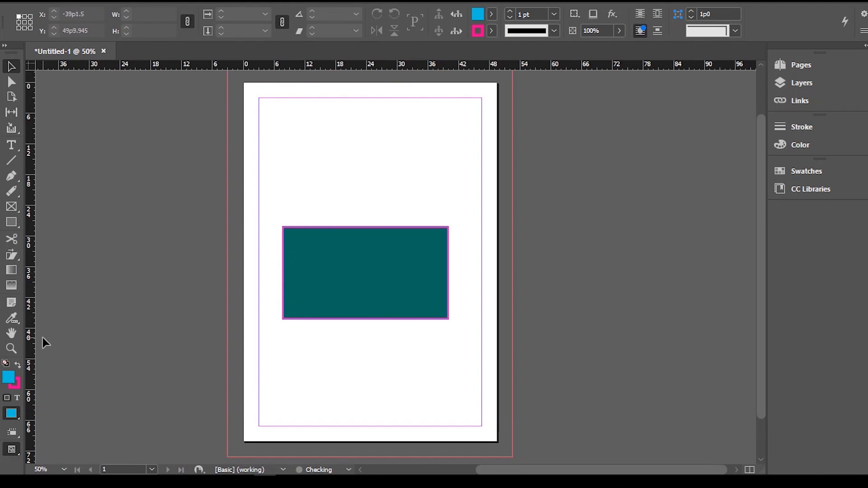
Step: Apply a gradient as the default fill with nothing selected
{"action": "left_click", "coordinate": [11, 415]}
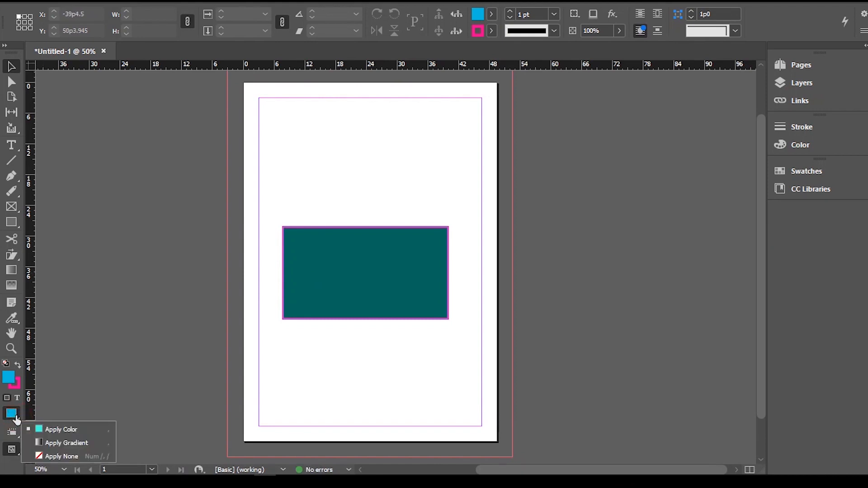
{"action": "left_click", "coordinate": [69, 443]}
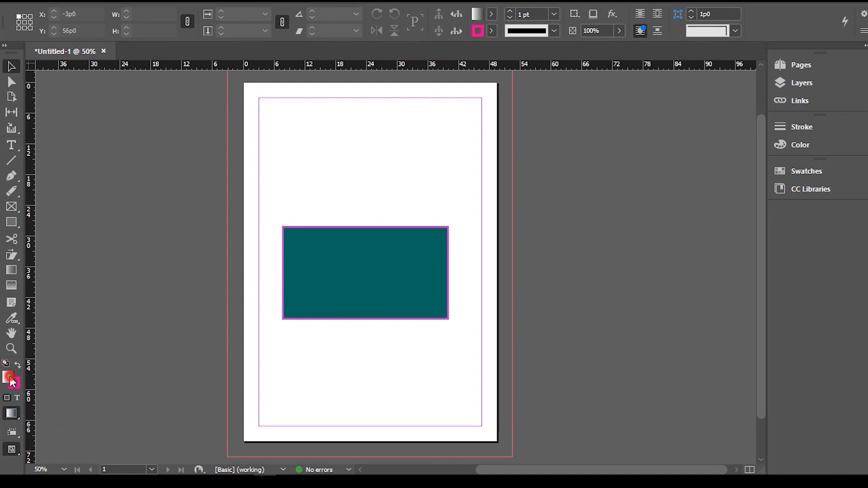
{"action": "double_click", "coordinate": [10, 379]}
{"action": "left_click", "coordinate": [369, 212]}
{"action": "left_click", "coordinate": [325, 241]}
{"action": "left_click", "coordinate": [353, 256]}
{"action": "left_click", "coordinate": [444, 229]}
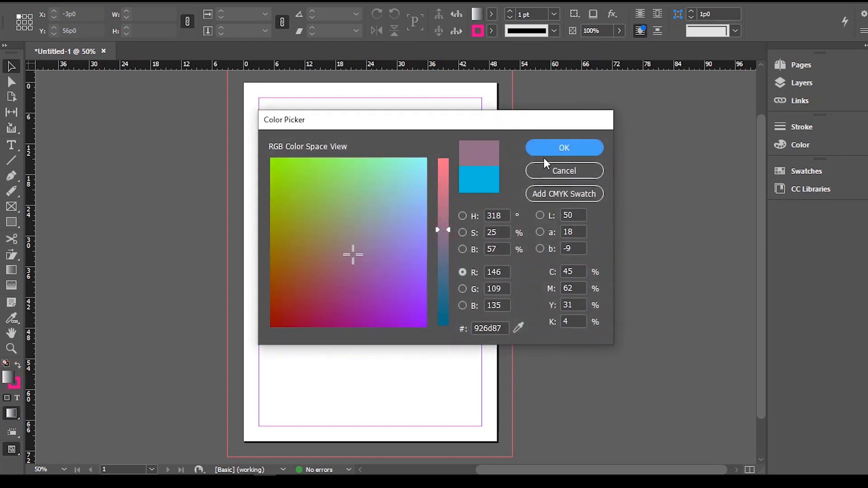
{"action": "left_click", "coordinate": [565, 171]}
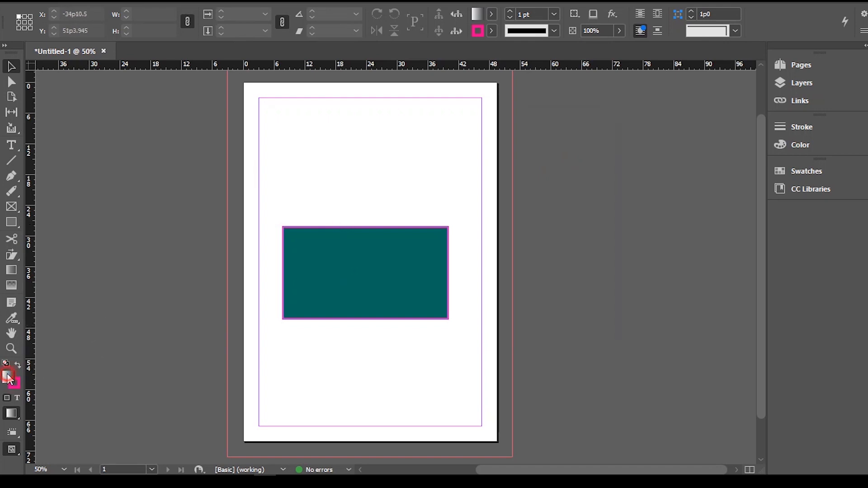
Step: Choose lavender 9591eb as the default fill colour with nothing selected
{"action": "double_click", "coordinate": [8, 376]}
{"action": "left_click", "coordinate": [414, 230]}
{"action": "left_click", "coordinate": [443, 228]}
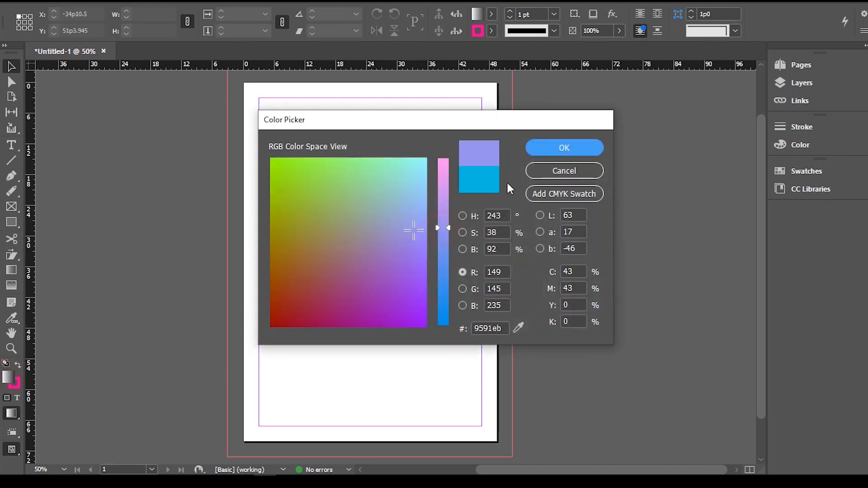
{"action": "left_click", "coordinate": [563, 147]}
Step: Select the teal rectangle and change its fill to a muted grey-green
{"action": "left_click", "coordinate": [394, 244]}
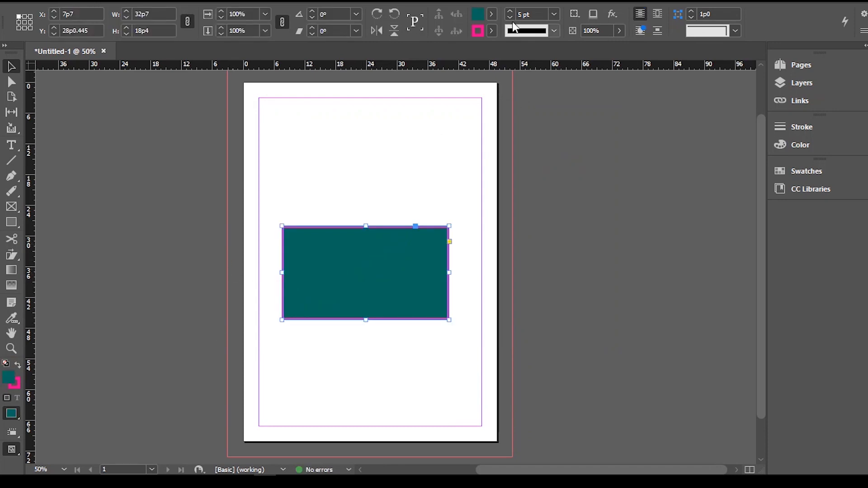
{"action": "left_click", "coordinate": [492, 14]}
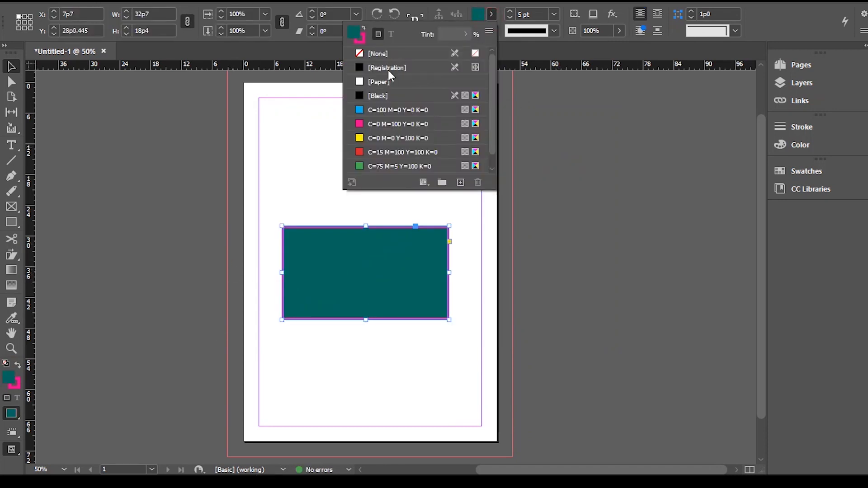
{"action": "double_click", "coordinate": [9, 377]}
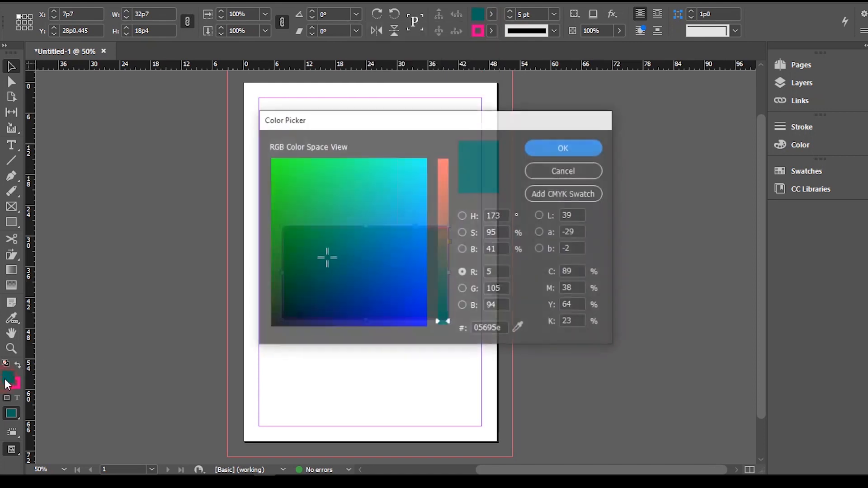
{"action": "left_click", "coordinate": [364, 206]}
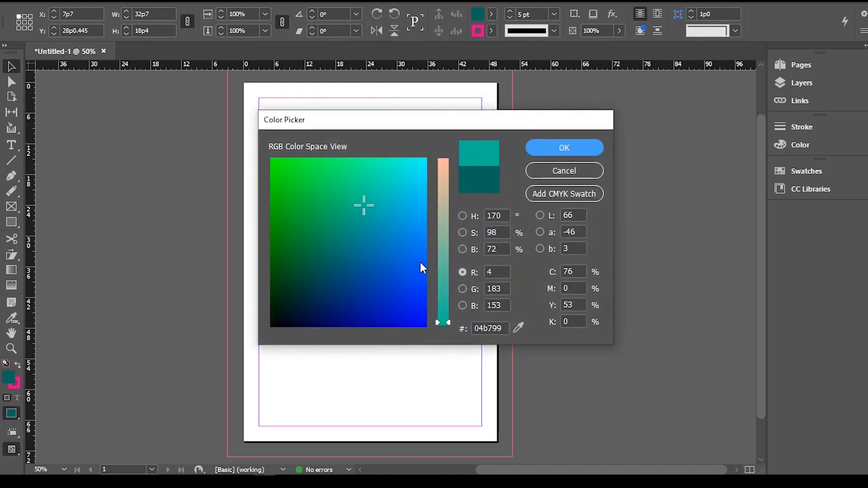
{"action": "left_click_drag", "start_coordinate": [445, 323], "coordinate": [443, 243]}
{"action": "left_click", "coordinate": [584, 144]}
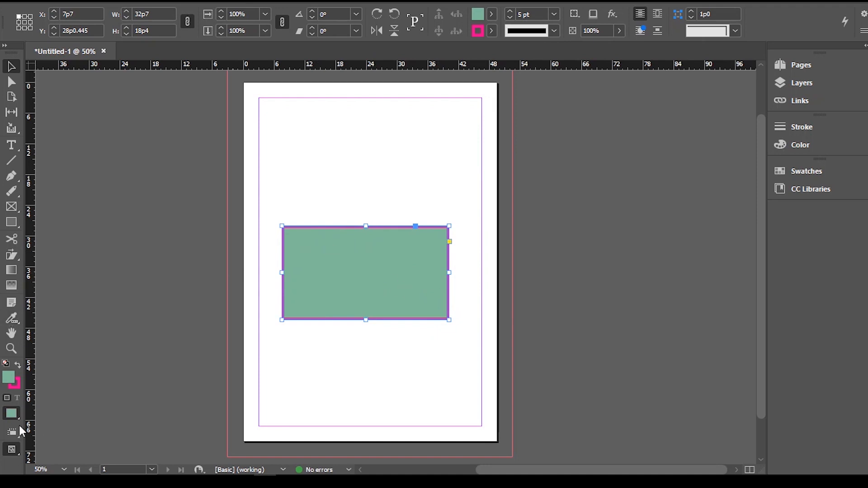
Step: Set the rectangle's fill to None and swap its fill and stroke back and forth repeatedly
{"action": "left_click_drag", "start_coordinate": [16, 419], "coordinate": [66, 459]}
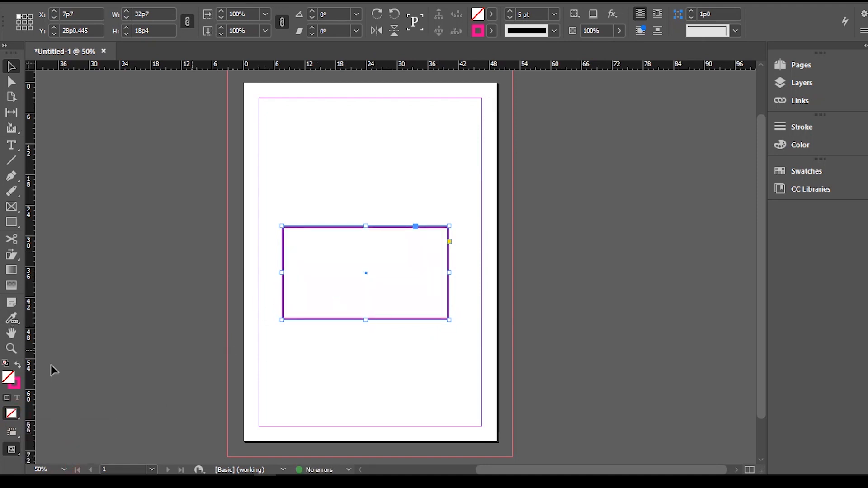
{"action": "left_click", "coordinate": [14, 415]}
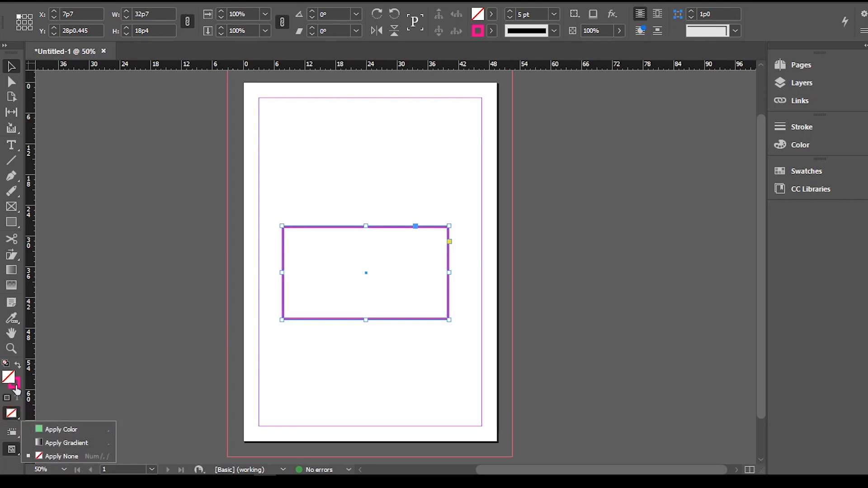
{"action": "left_click", "coordinate": [18, 366]}
{"action": "left_click", "coordinate": [17, 366]}
{"action": "left_click", "coordinate": [17, 367]}
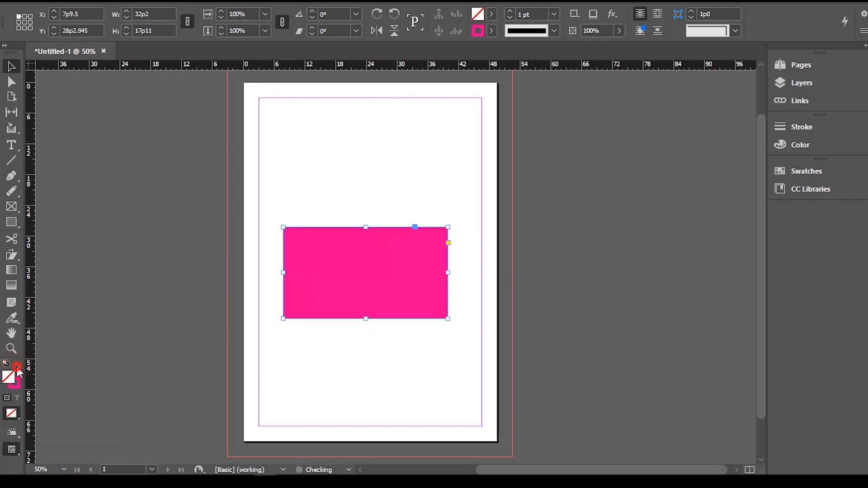
{"action": "left_click", "coordinate": [17, 367]}
{"action": "left_click", "coordinate": [18, 367]}
{"action": "left_click", "coordinate": [16, 367]}
{"action": "left_click", "coordinate": [17, 367]}
{"action": "left_click", "coordinate": [17, 366]}
{"action": "left_click", "coordinate": [17, 366]}
{"action": "left_click", "coordinate": [18, 366]}
{"action": "left_click", "coordinate": [18, 366]}
{"action": "left_click", "coordinate": [17, 366]}
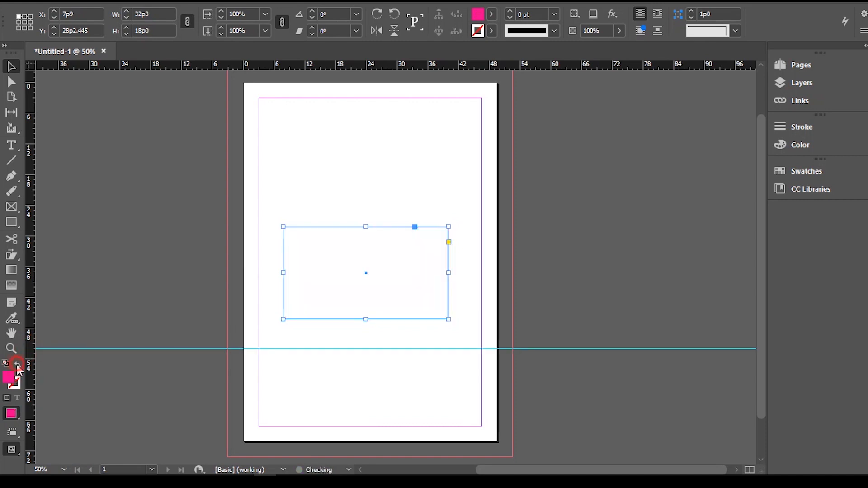
{"action": "left_click", "coordinate": [17, 366]}
{"action": "left_click", "coordinate": [17, 367]}
{"action": "left_click", "coordinate": [17, 366]}
{"action": "left_click", "coordinate": [17, 367]}
{"action": "left_click", "coordinate": [18, 366]}
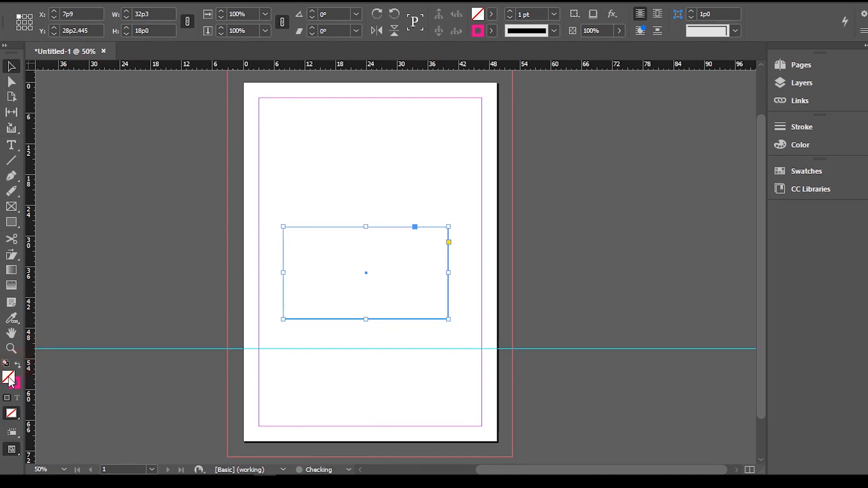
Step: Fill the rectangle with orange ec694f
{"action": "double_click", "coordinate": [14, 383]}
{"action": "left_click", "coordinate": [319, 256]}
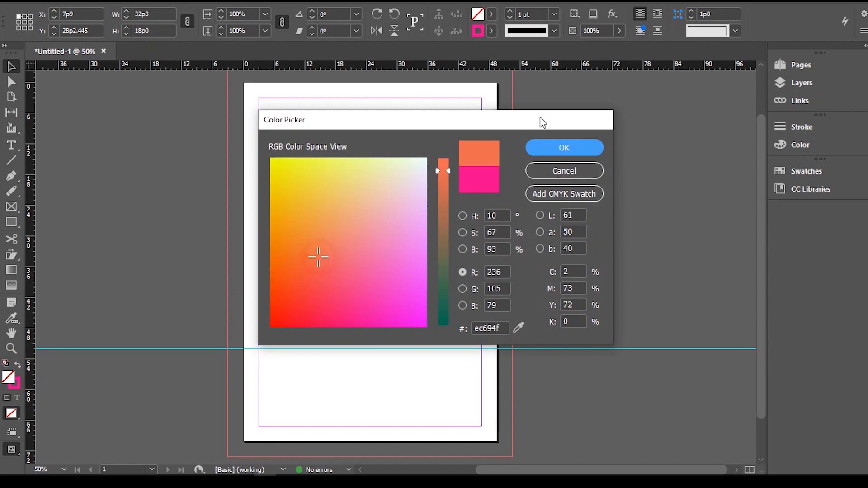
{"action": "left_click", "coordinate": [557, 147]}
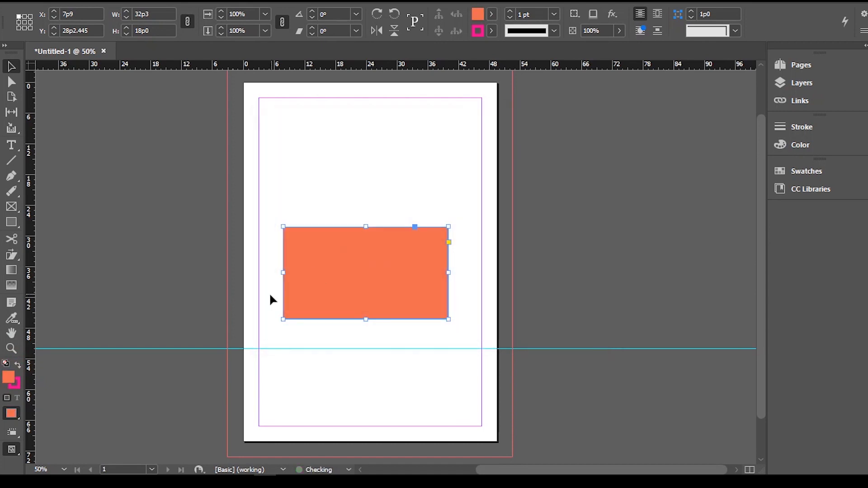
Step: Swap the rectangle's orange and pink colours back and forth, and set its stroke weight to 21 pt
{"action": "left_click", "coordinate": [18, 366]}
{"action": "left_click", "coordinate": [18, 365]}
{"action": "left_click", "coordinate": [18, 365]}
{"action": "left_click", "coordinate": [18, 365]}
{"action": "left_click", "coordinate": [509, 11]}
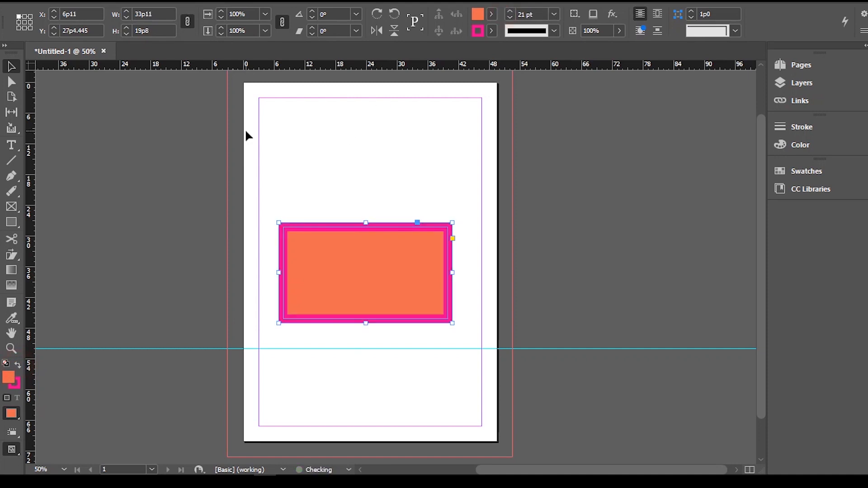
Step: Swap the rectangle's fill and stroke colours repeatedly, finishing with a pink fill and an orange stroke
{"action": "left_click", "coordinate": [18, 366]}
{"action": "left_click", "coordinate": [18, 366]}
{"action": "left_click", "coordinate": [18, 366]}
{"action": "left_click", "coordinate": [18, 366]}
{"action": "left_click", "coordinate": [18, 366]}
{"action": "left_click", "coordinate": [18, 366]}
{"action": "left_click", "coordinate": [18, 366]}
{"action": "left_click", "coordinate": [18, 367]}
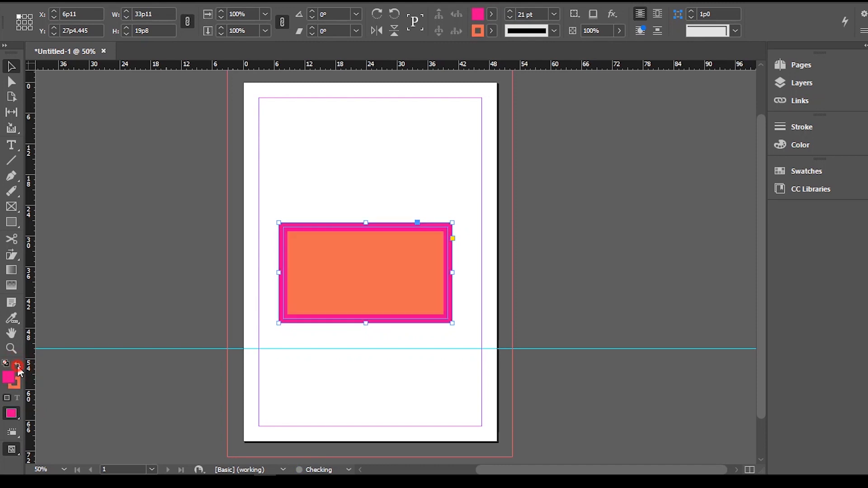
Step: Swap the rectangle's fill and stroke until it has an orange fill and a pink stroke
{"action": "left_click", "coordinate": [18, 366]}
{"action": "left_click", "coordinate": [18, 367]}
{"action": "left_click", "coordinate": [18, 367]}
{"action": "left_click", "coordinate": [17, 367]}
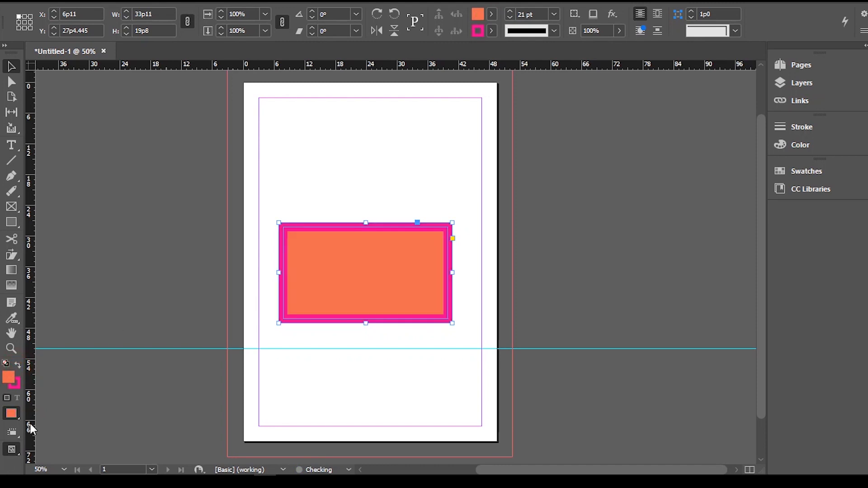
Step: Turn off the smart guides, guides and rulers in the view options
{"action": "left_click", "coordinate": [17, 436]}
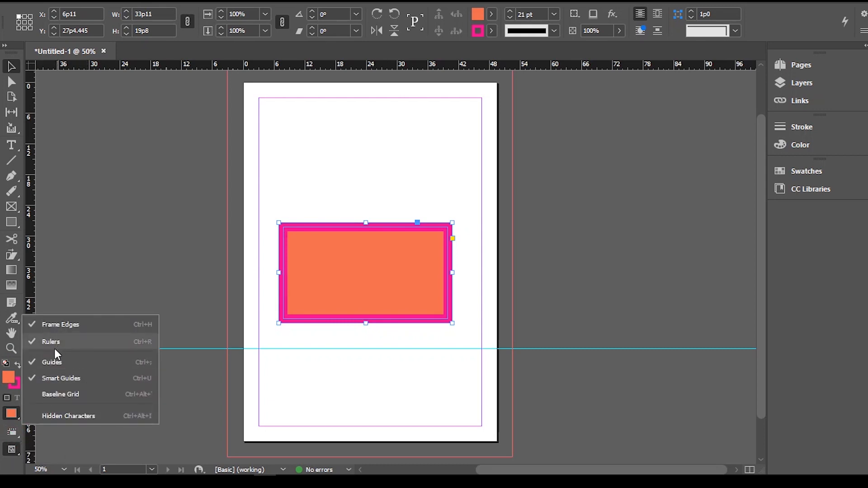
{"action": "left_click", "coordinate": [62, 379]}
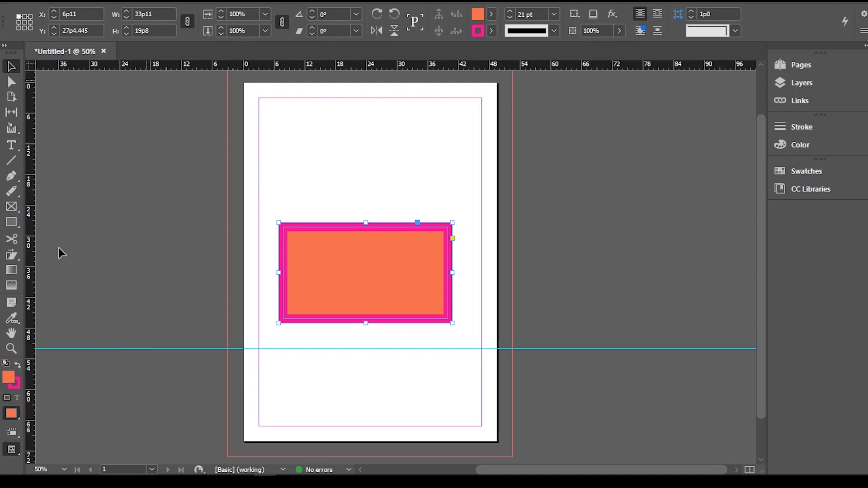
{"action": "left_click", "coordinate": [13, 434]}
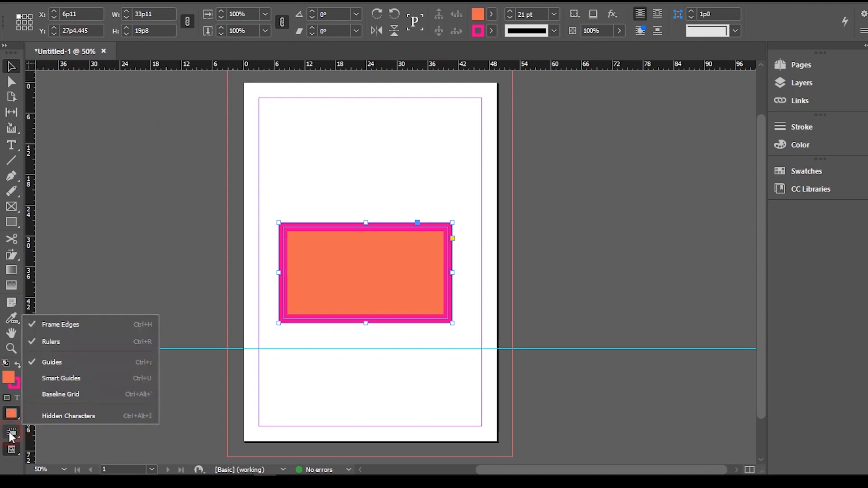
{"action": "left_click", "coordinate": [60, 362]}
{"action": "left_click", "coordinate": [14, 436]}
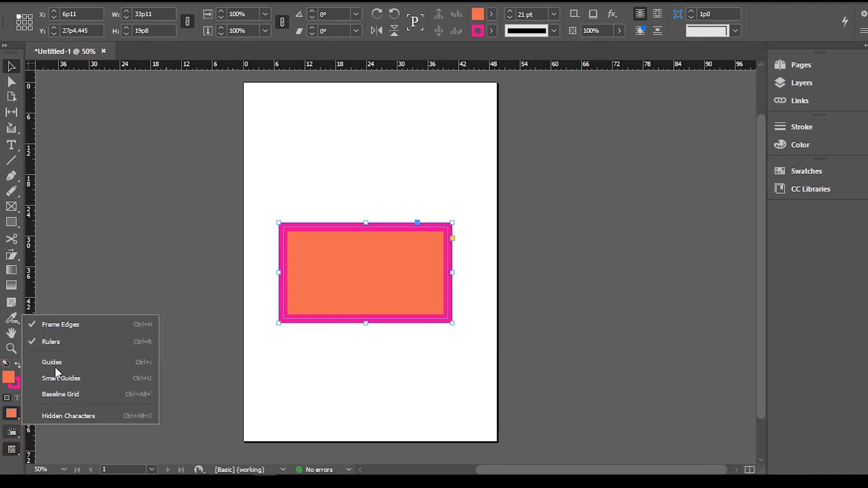
{"action": "left_click", "coordinate": [74, 340]}
Step: Hide the frame edges and show them again
{"action": "left_click", "coordinate": [14, 416]}
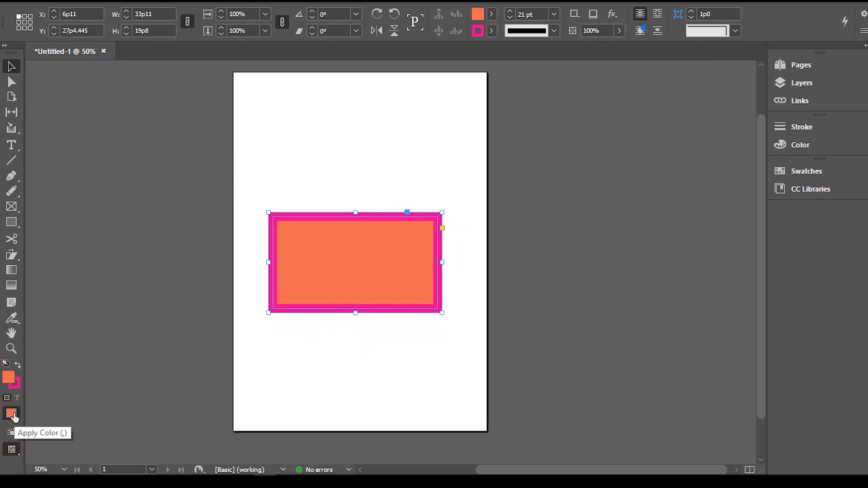
{"action": "left_click", "coordinate": [12, 433]}
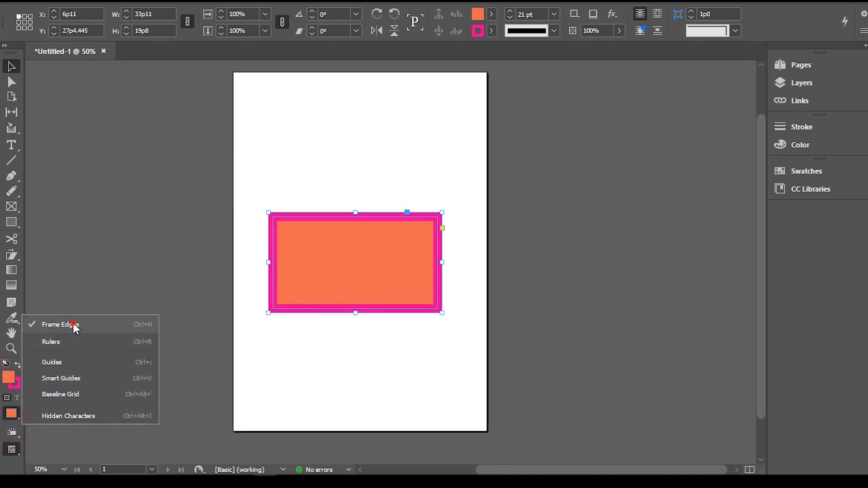
{"action": "left_click", "coordinate": [74, 327]}
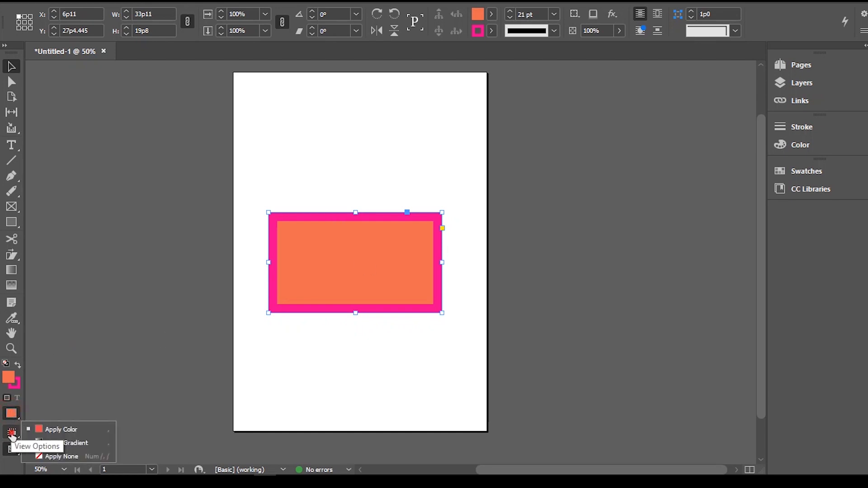
{"action": "left_click", "coordinate": [13, 434]}
{"action": "left_click", "coordinate": [82, 326]}
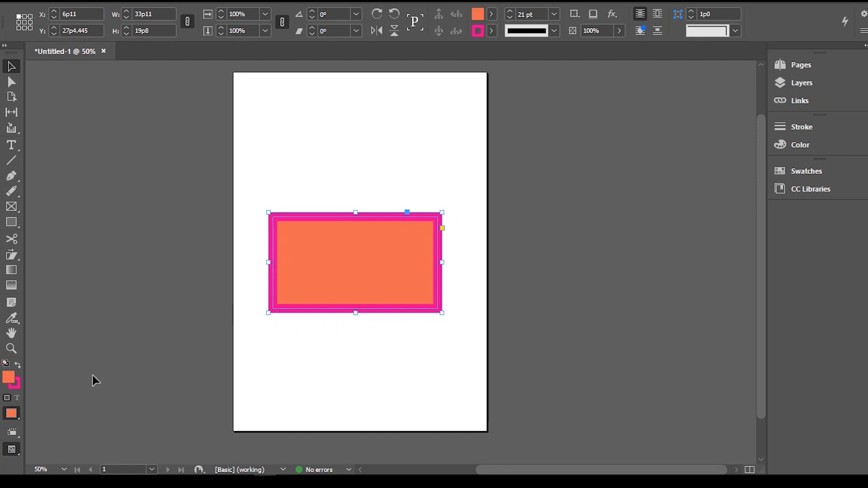
Step: Show the rulers and pull ruler guides onto the rectangle's left, right and top borders
{"action": "left_click", "coordinate": [13, 434]}
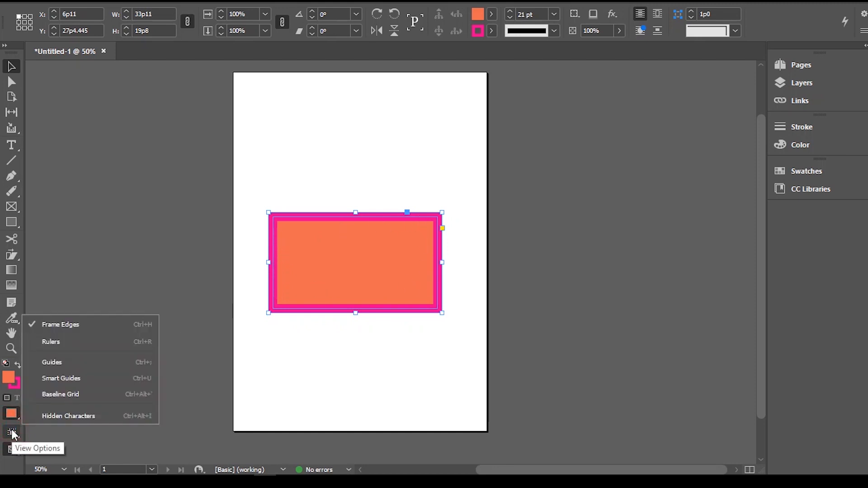
{"action": "left_click", "coordinate": [82, 342]}
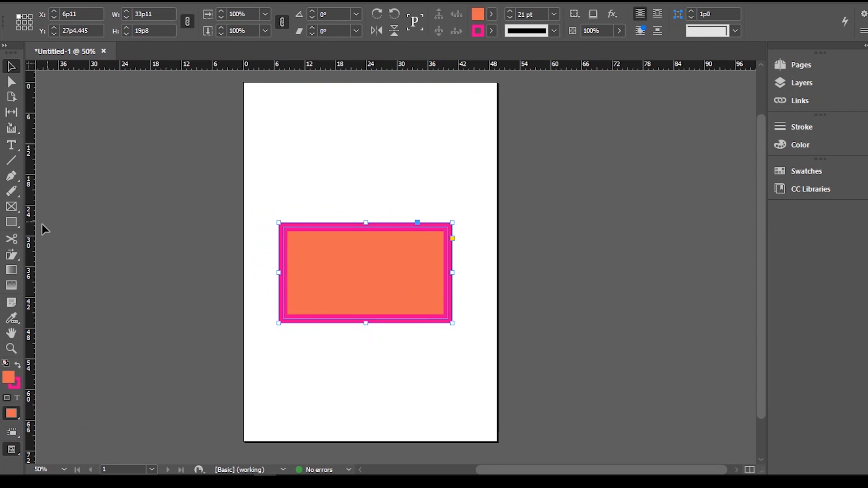
{"action": "left_click_drag", "start_coordinate": [31, 233], "coordinate": [283, 208]}
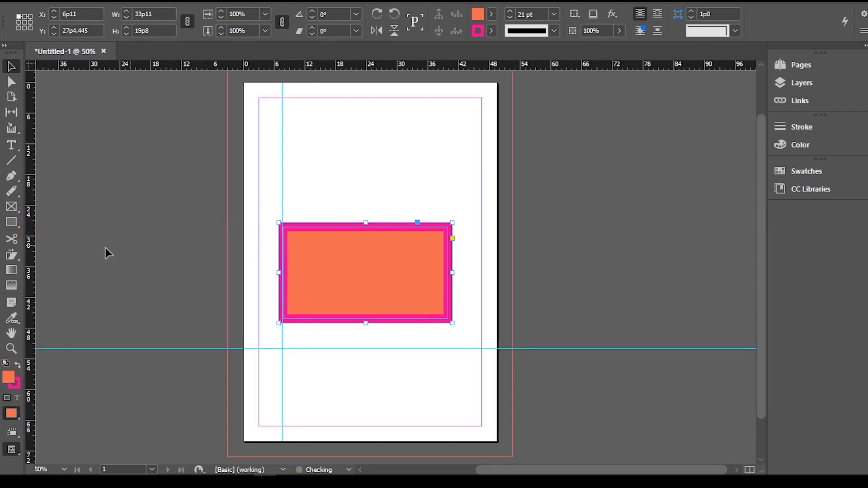
{"action": "left_click_drag", "start_coordinate": [34, 256], "coordinate": [451, 228]}
{"action": "left_click_drag", "start_coordinate": [447, 230], "coordinate": [447, 230]}
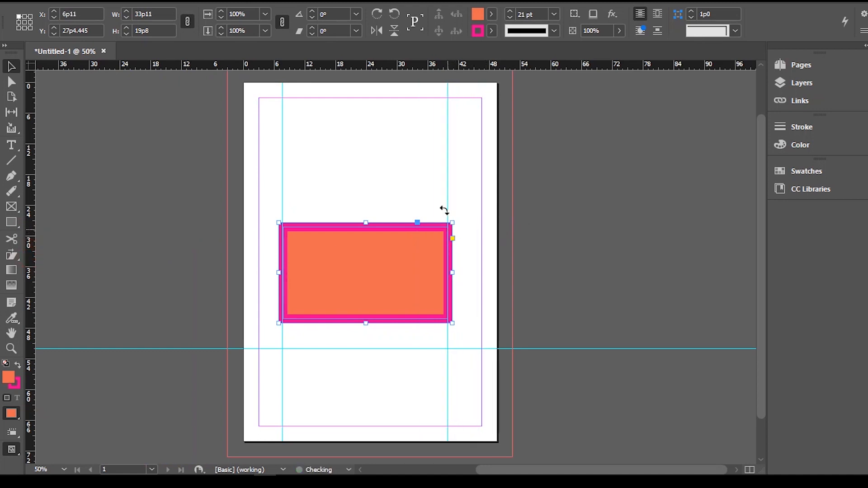
{"action": "left_click_drag", "start_coordinate": [442, 64], "coordinate": [437, 226]}
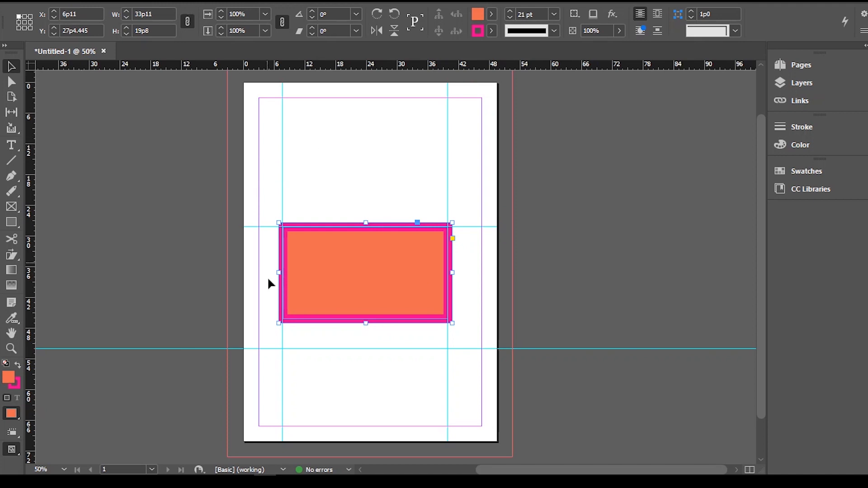
Step: Turn on smart guides and move the rectangle to about X 15p8, Y 30p7
{"action": "left_click", "coordinate": [12, 433]}
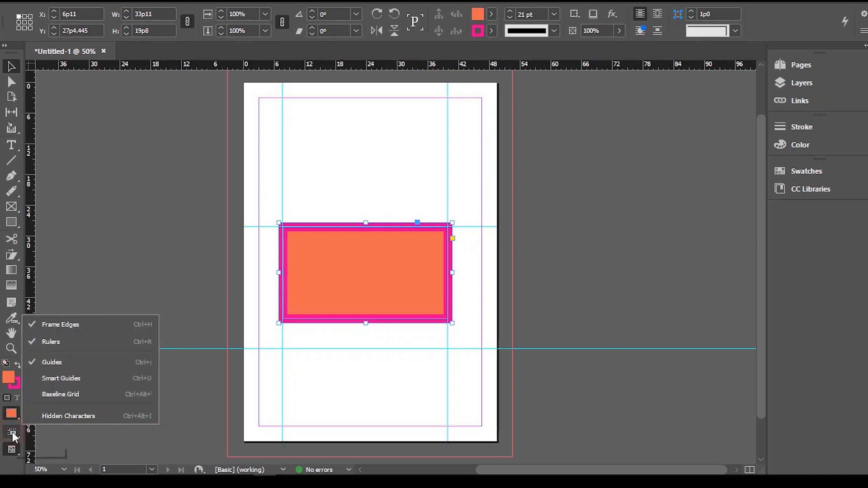
{"action": "left_click", "coordinate": [73, 379]}
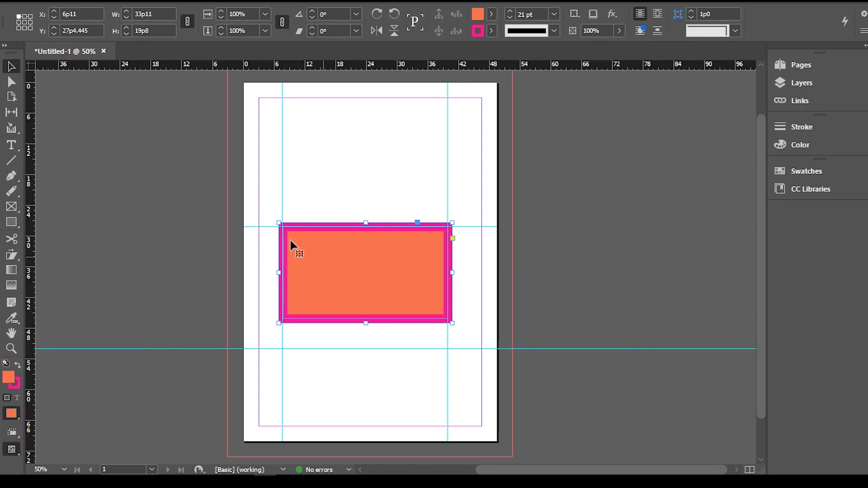
{"action": "left_click_drag", "start_coordinate": [284, 230], "coordinate": [357, 246]}
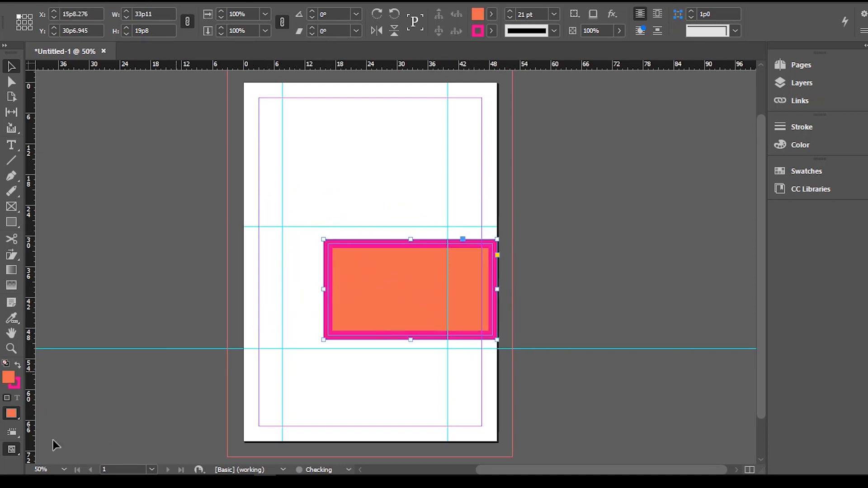
Step: Turn on the baseline grid in the view options
{"action": "left_click", "coordinate": [12, 435]}
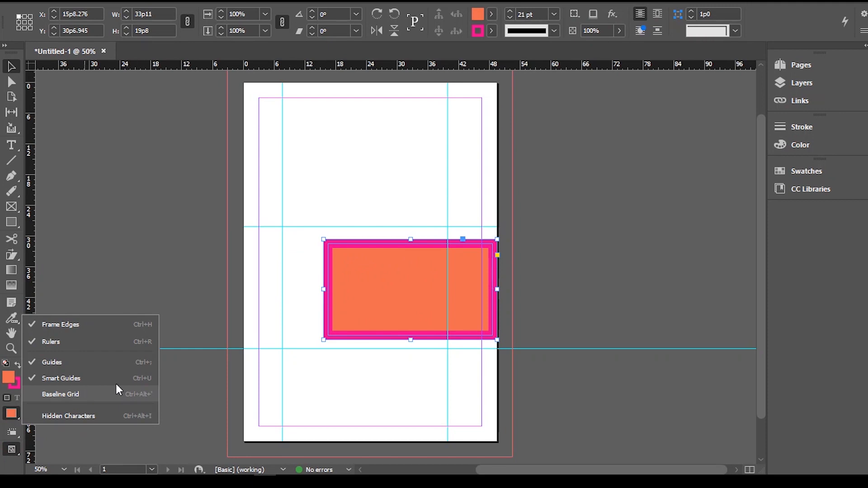
{"action": "left_click", "coordinate": [84, 396]}
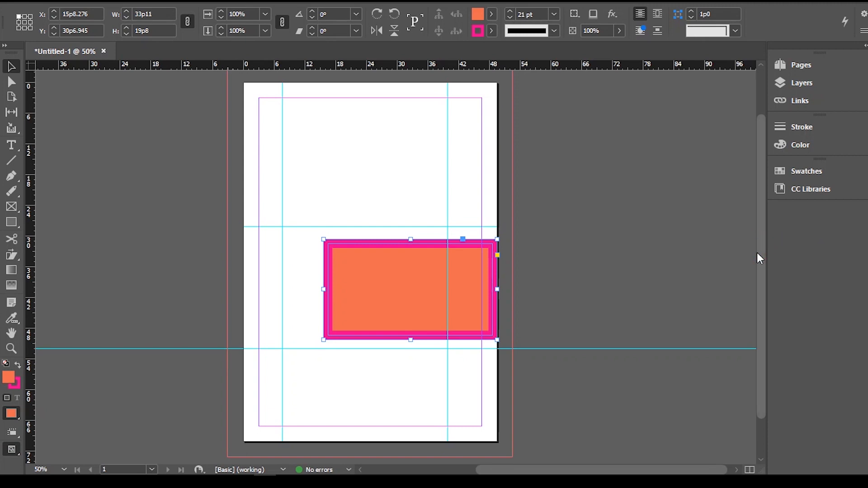
Step: Move the rectangle back between the vertical guides and resize it from its top-left corner to about 36p0 by 17p10
{"action": "scroll", "coordinate": [762, 246], "scroll_direction": "up", "scroll_amount": 1}
{"action": "left_click", "coordinate": [440, 199]}
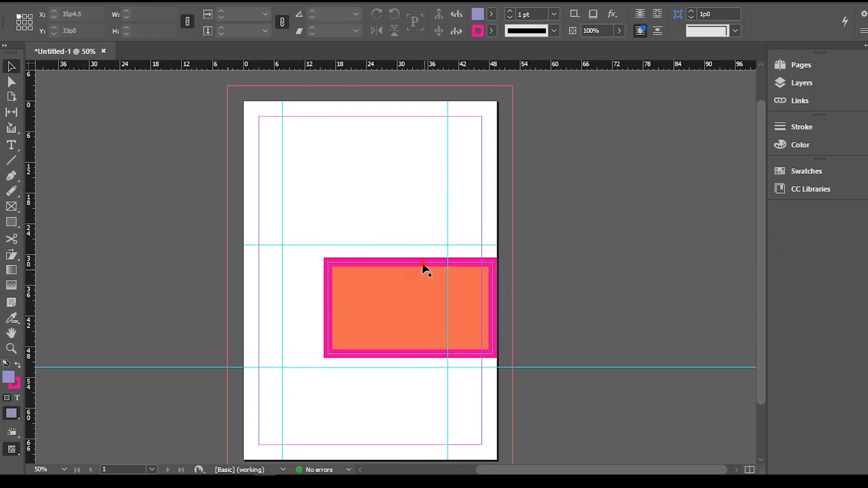
{"action": "left_click_drag", "start_coordinate": [425, 268], "coordinate": [401, 287]}
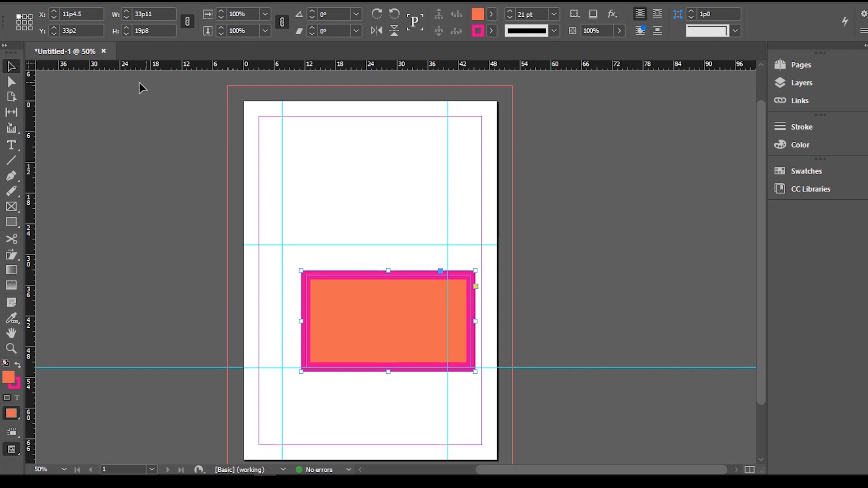
{"action": "left_click_drag", "start_coordinate": [364, 276], "coordinate": [346, 236]}
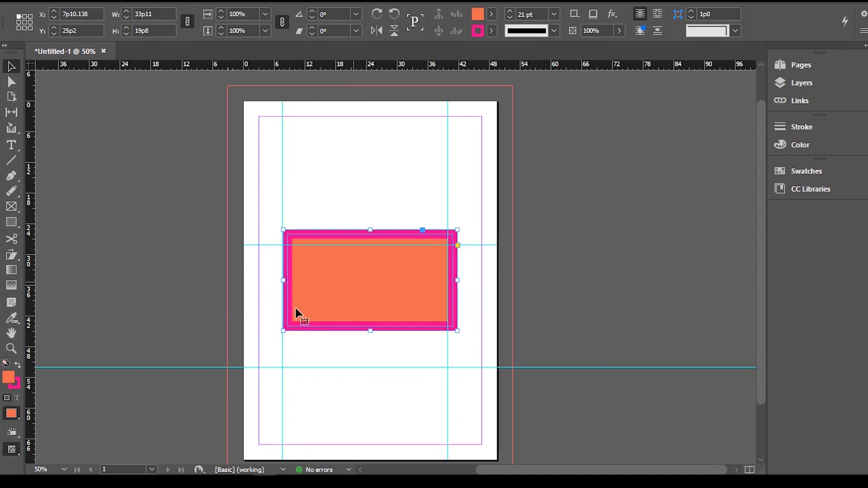
{"action": "mouse_move", "coordinate": [284, 231]}
{"action": "left_mouse_down"}
{"action": "mouse_move", "coordinate": [320, 238]}
{"action": "mouse_move", "coordinate": [295, 224]}
{"action": "mouse_move", "coordinate": [273, 239]}
{"action": "left_mouse_up"}
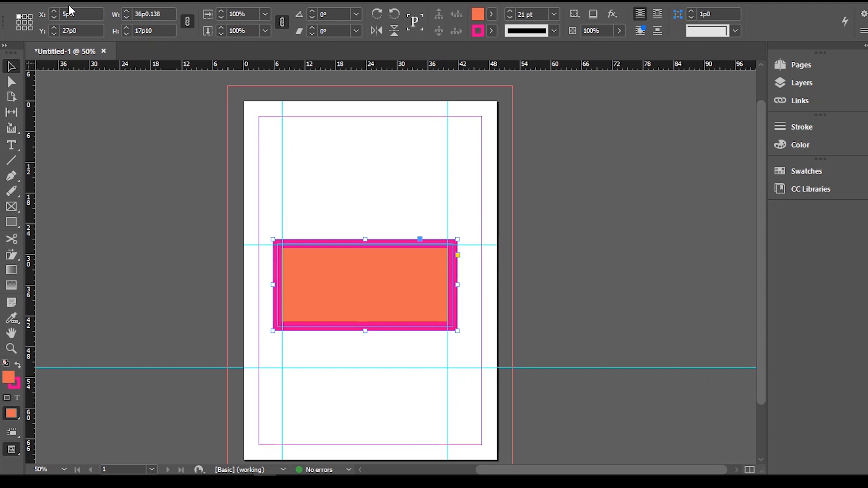
Step: Step the rectangle's X position up to 9p4 and back down to 5p10
{"action": "left_click", "coordinate": [54, 12]}
{"action": "left_click", "coordinate": [53, 12]}
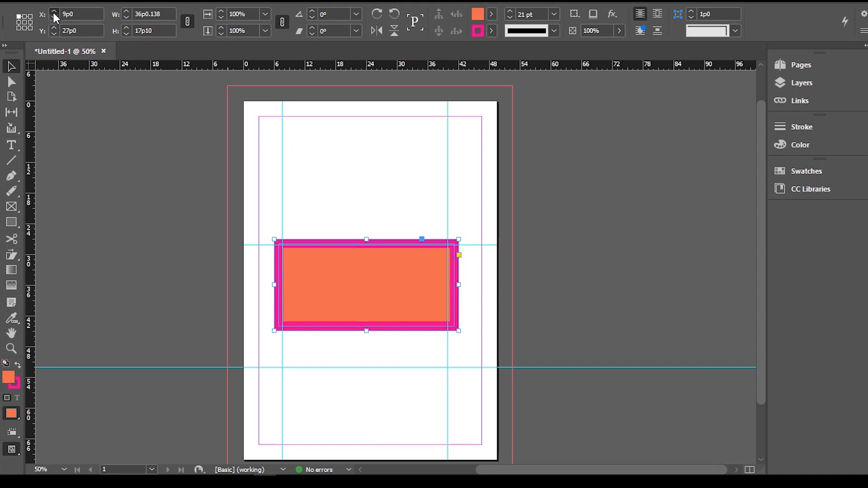
{"action": "left_click", "coordinate": [54, 13]}
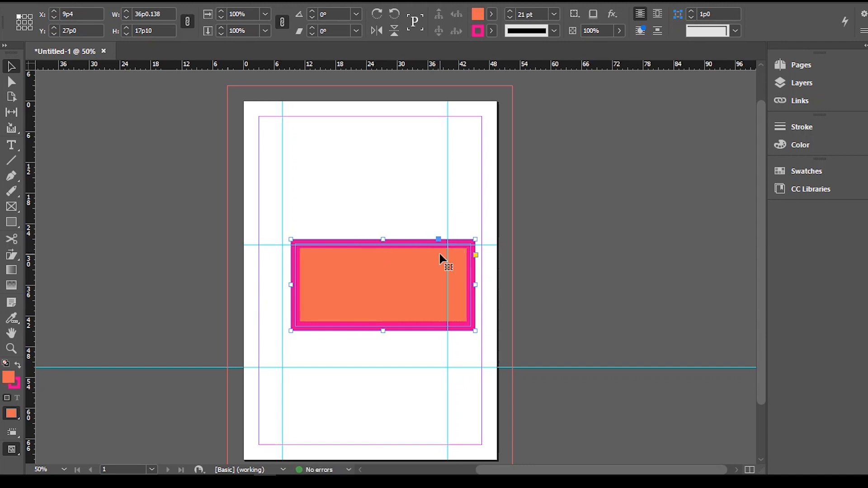
{"action": "left_click", "coordinate": [54, 18]}
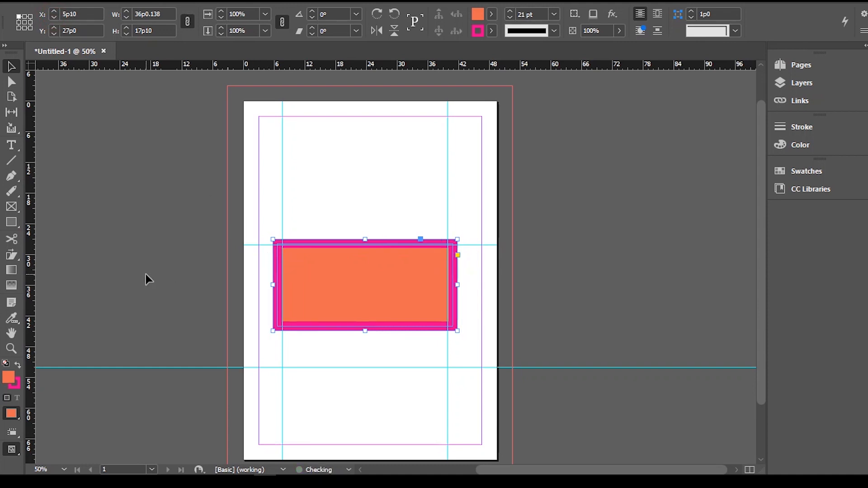
Step: Set the rectangle's Y position to 69p0 and deselect it
{"action": "left_click", "coordinate": [53, 28]}
{"action": "left_click_drag", "start_coordinate": [66, 32], "coordinate": [52, 36]}
{"action": "type", "text": "69"}
{"action": "left_click", "coordinate": [167, 230]}
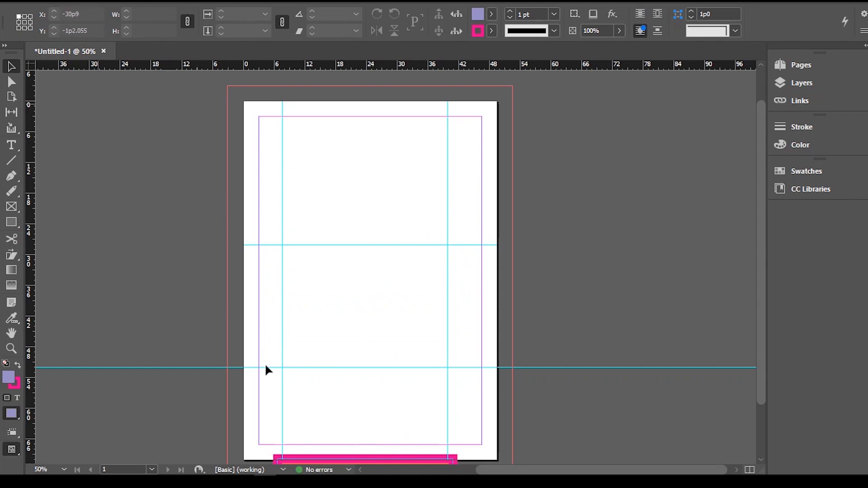
Step: Set the rectangle's Y position to 29p0 and step it down to 27p6
{"action": "left_click", "coordinate": [331, 458]}
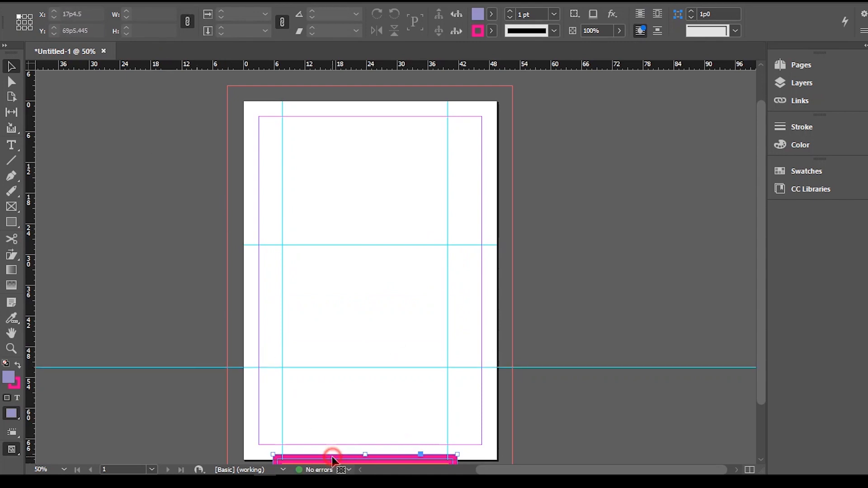
{"action": "left_click", "coordinate": [65, 30]}
{"action": "key", "text": "BackSpace"}
{"action": "type", "text": "2"}
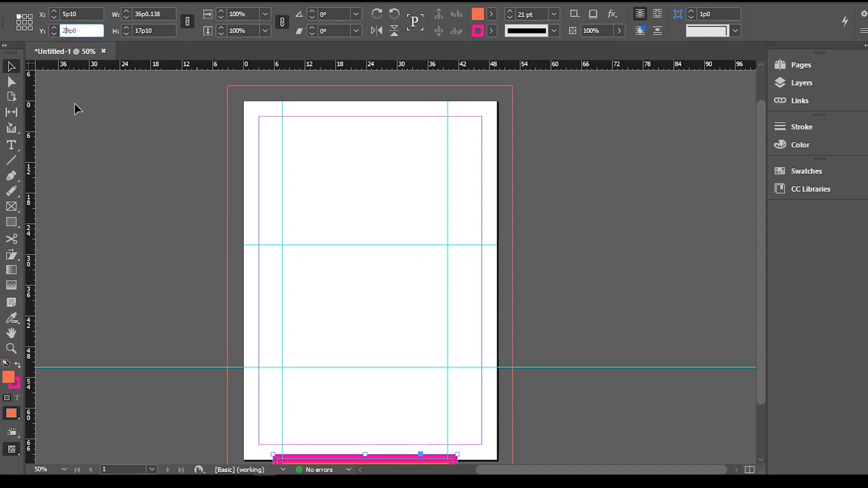
{"action": "key", "text": "Return"}
{"action": "left_click", "coordinate": [83, 117]}
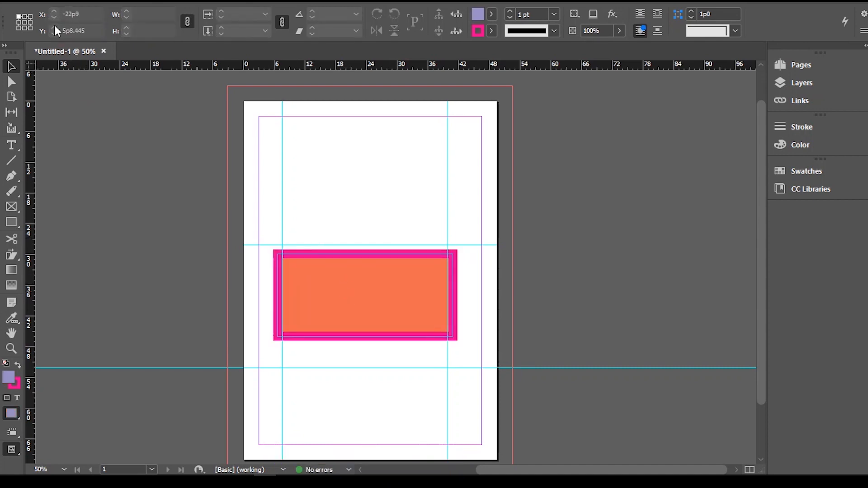
{"action": "left_click", "coordinate": [314, 282]}
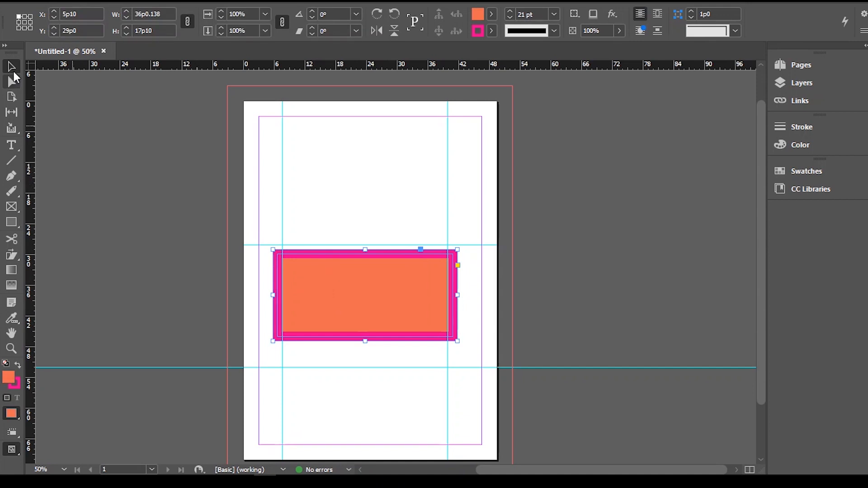
{"action": "left_click", "coordinate": [55, 34]}
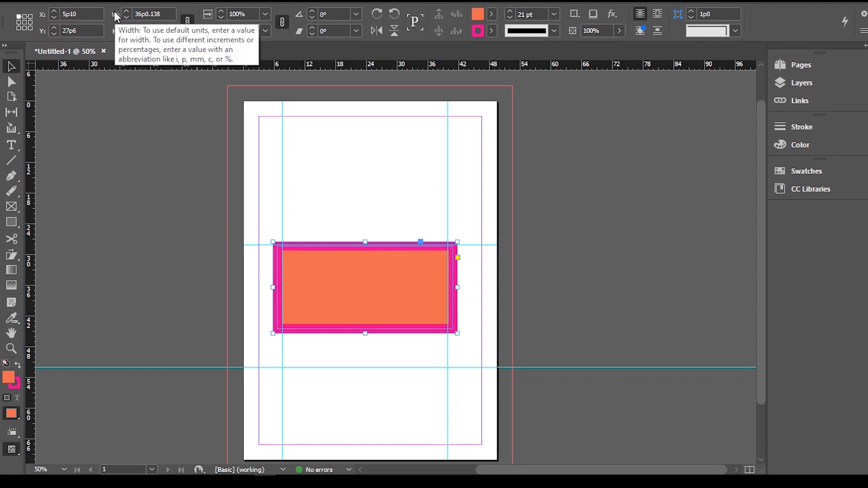
Step: Set the rectangle's width to 46p0.138
{"action": "left_click", "coordinate": [138, 14]}
{"action": "key", "text": "BackSpace"}
{"action": "type", "text": "4"}
{"action": "left_click", "coordinate": [189, 203]}
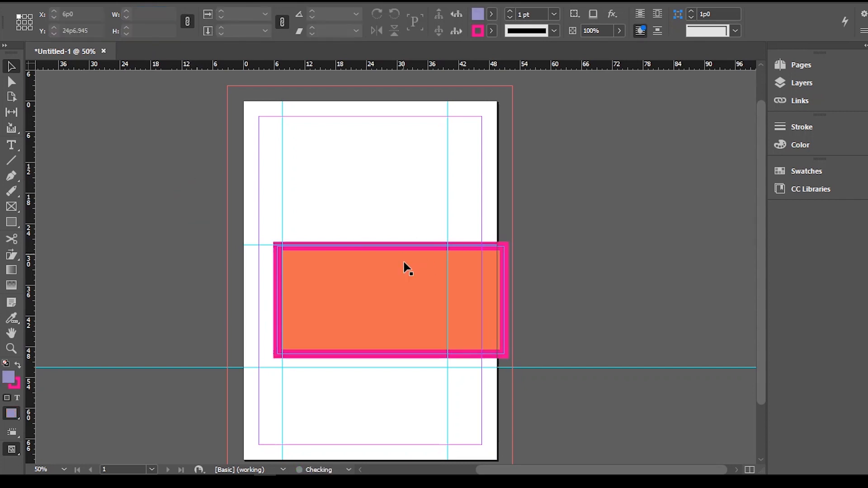
Step: Set the rectangle's height to 32p9.426 and deselect it
{"action": "left_click", "coordinate": [324, 265]}
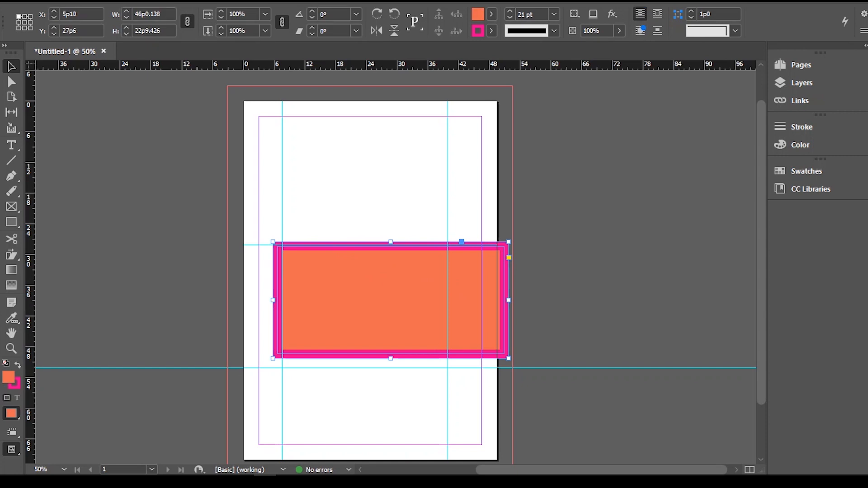
{"action": "left_click", "coordinate": [139, 31]}
{"action": "key", "text": "BackSpace"}
{"action": "type", "text": "3"}
{"action": "left_click", "coordinate": [209, 207]}
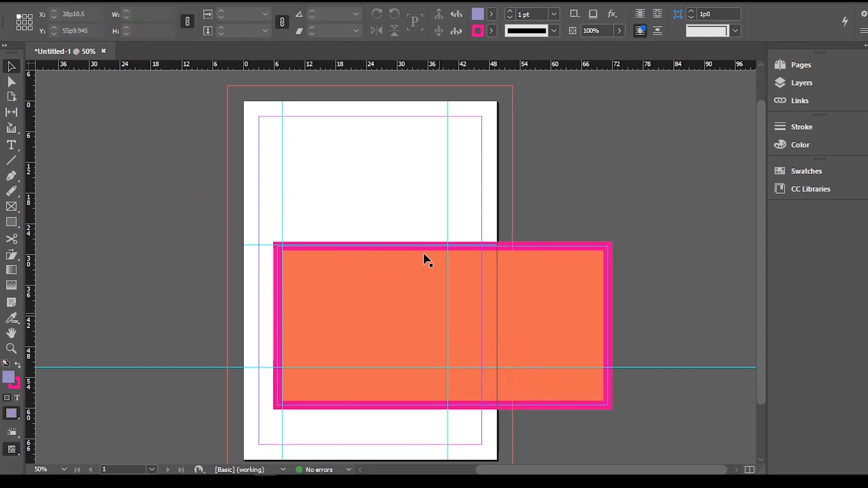
Step: Move the rectangle to X -6p6, Y 18p2.574 and adjust its scale until it is 67p2.802 wide and 33p3.539 high
{"action": "left_click_drag", "start_coordinate": [391, 296], "coordinate": [348, 244]}
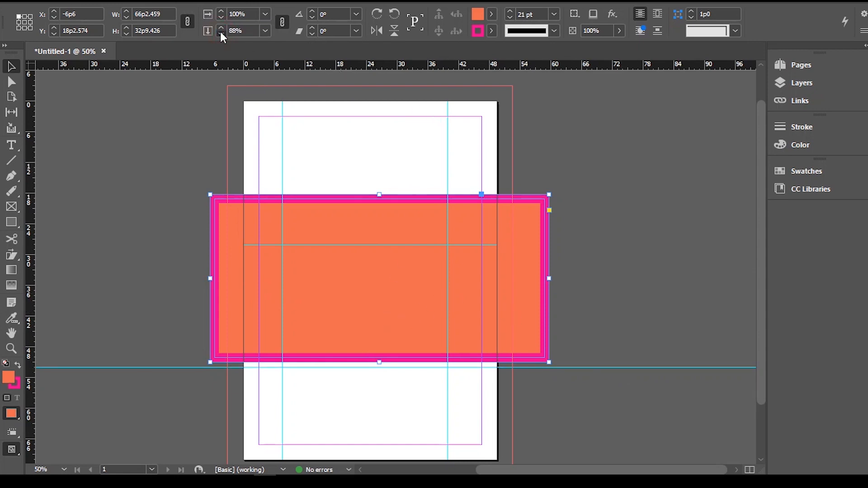
{"action": "key", "text": "Return"}
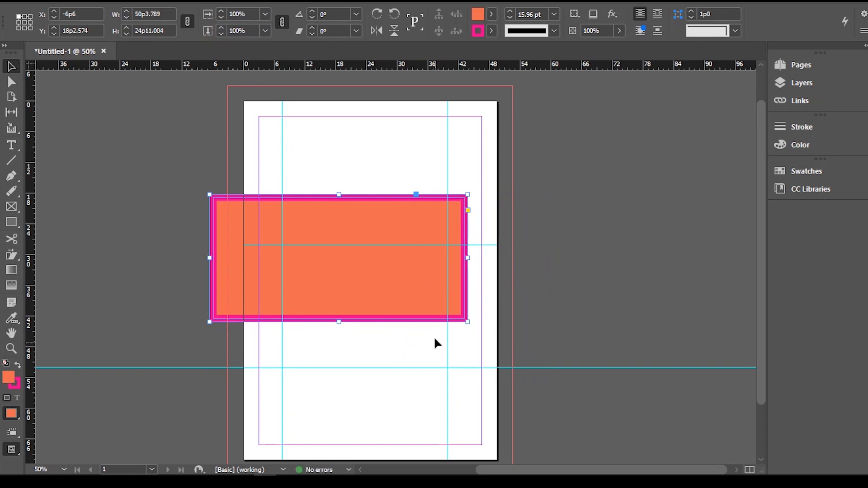
{"action": "left_click", "coordinate": [222, 13]}
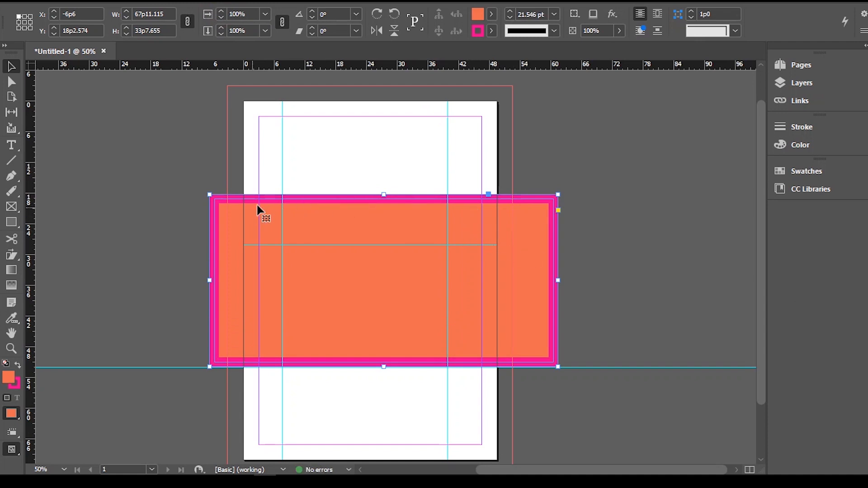
{"action": "left_click", "coordinate": [222, 31]}
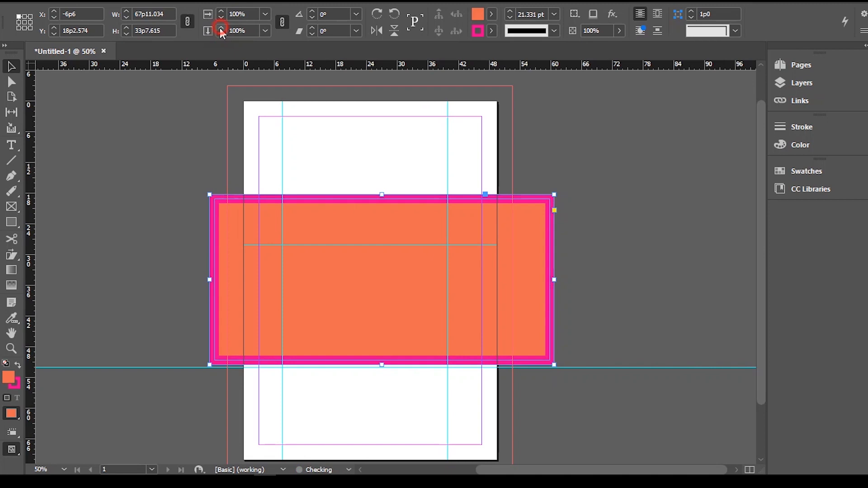
{"action": "left_click", "coordinate": [222, 30]}
Step: Rotate the rectangle to -120° and return its rotation angle to 0°
{"action": "left_click", "coordinate": [357, 15]}
{"action": "left_click", "coordinate": [345, 55]}
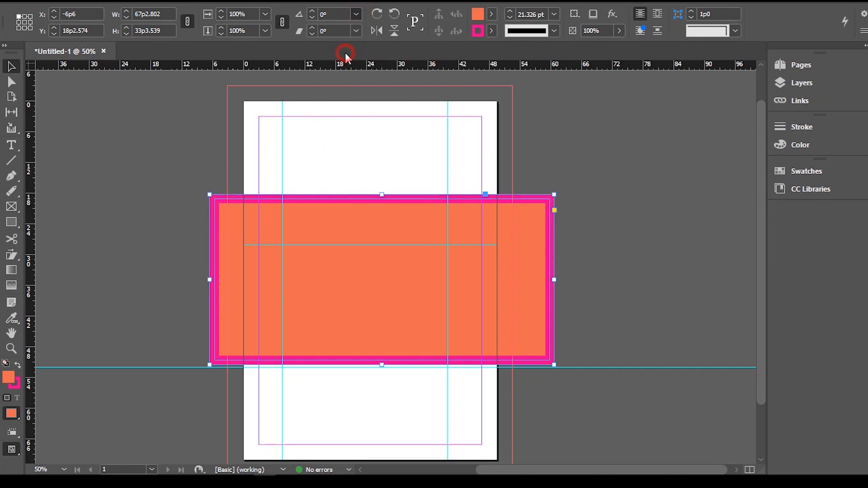
{"action": "left_click", "coordinate": [356, 14]}
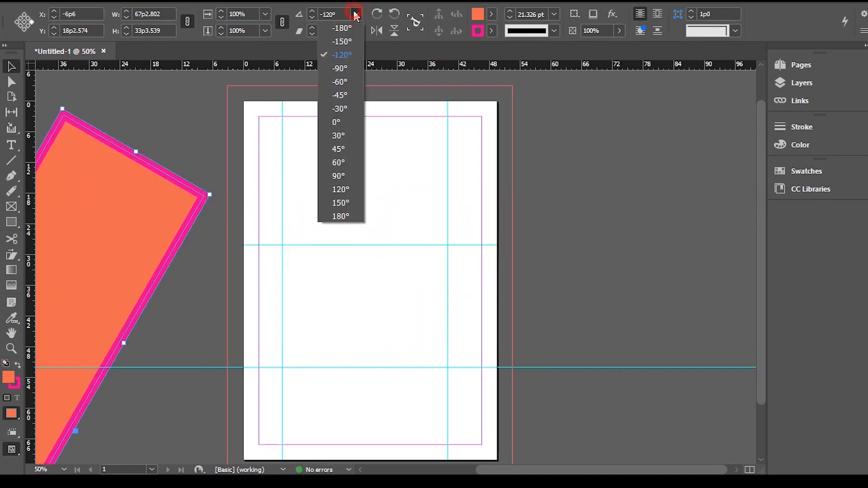
{"action": "left_click", "coordinate": [337, 120]}
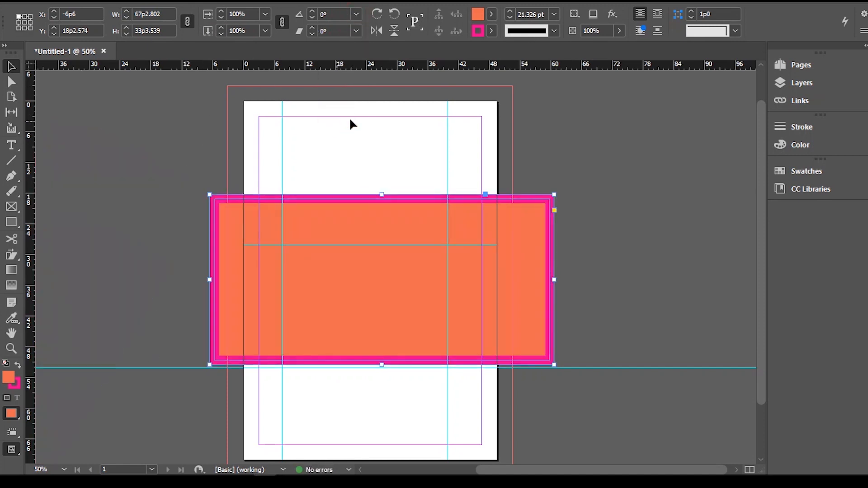
Step: Shear the rectangle by 20°, and turn it 90° clockwise and back counter-clockwise
{"action": "left_click", "coordinate": [359, 31]}
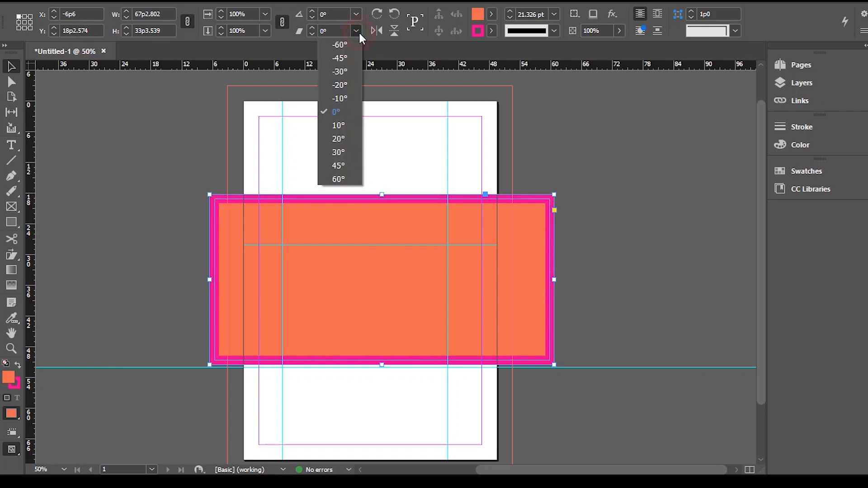
{"action": "left_click", "coordinate": [339, 140]}
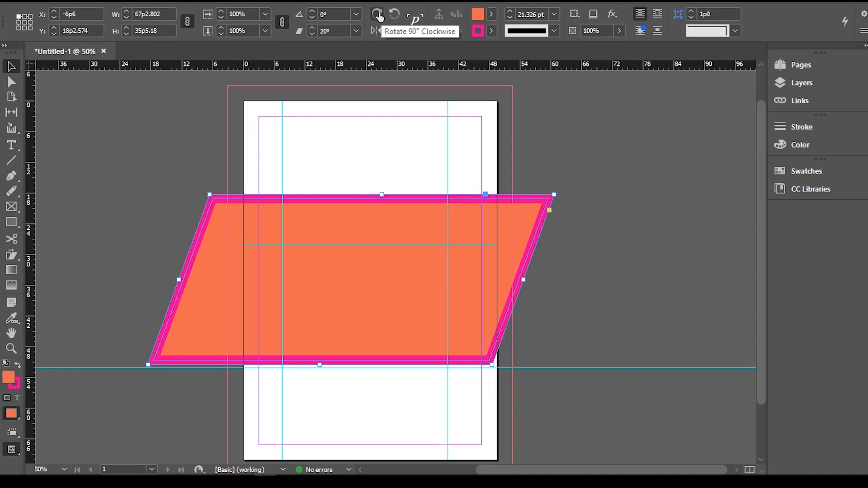
{"action": "left_click", "coordinate": [377, 15]}
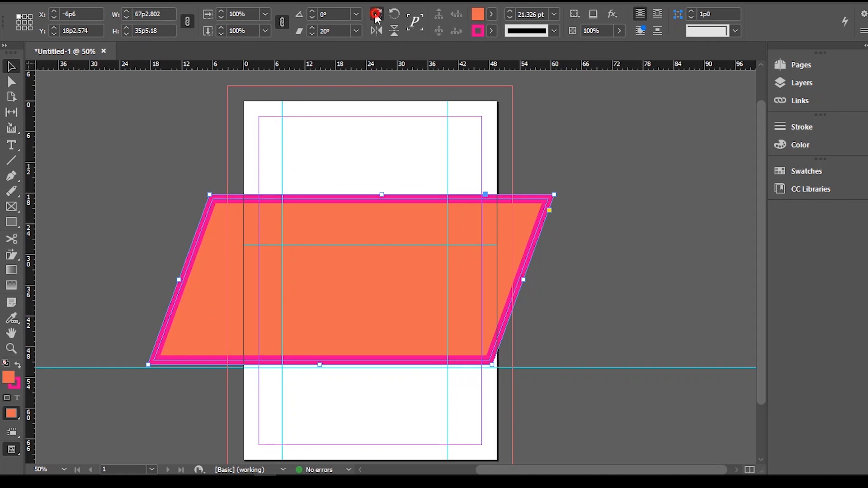
{"action": "left_click", "coordinate": [395, 15]}
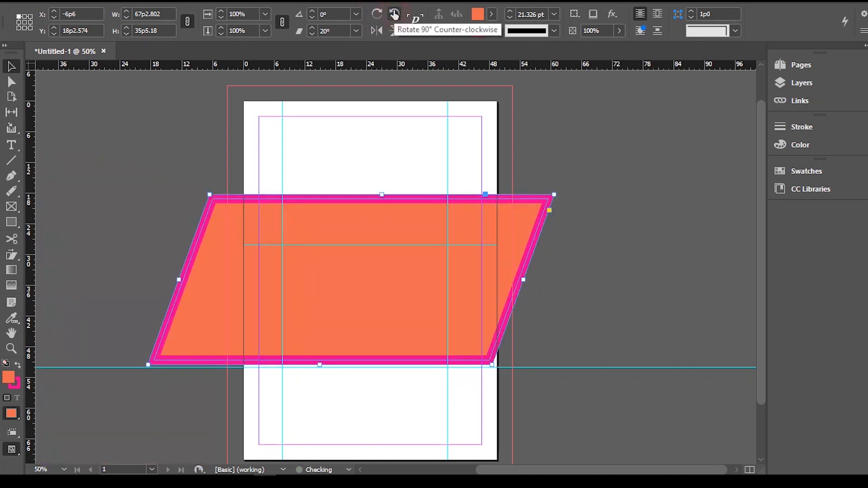
Step: Try the horizontal and vertical flips, leave the shape flipped horizontally, and move it over the page to X 51p5.802, Y 12p4.231
{"action": "left_click", "coordinate": [372, 30]}
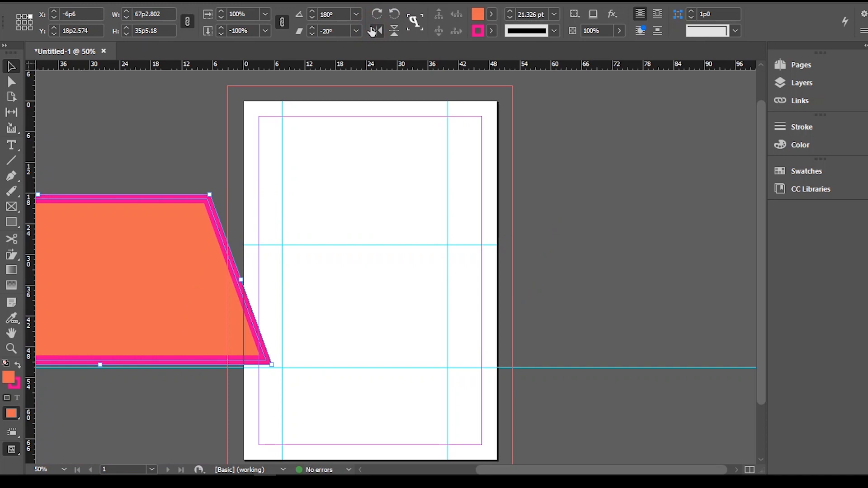
{"action": "left_click", "coordinate": [374, 30]}
{"action": "left_click", "coordinate": [393, 30]}
{"action": "left_click", "coordinate": [380, 31]}
{"action": "left_click", "coordinate": [393, 32]}
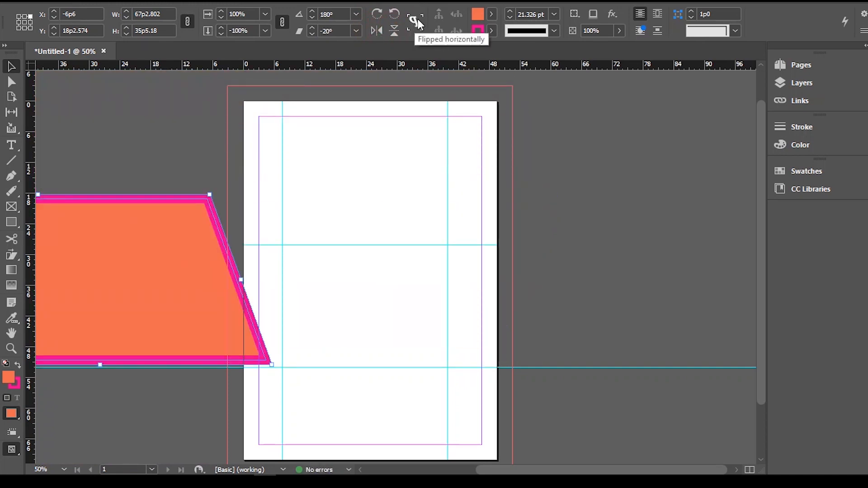
{"action": "left_click_drag", "start_coordinate": [158, 310], "coordinate": [283, 279]}
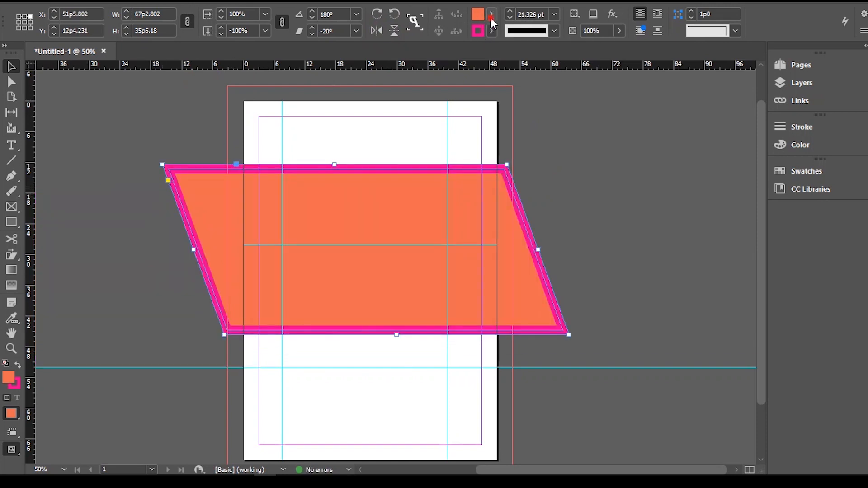
Step: Try the red, magenta and green swatches as the shape's fill and settle on yellow C=0 M=0 Y=100 K=0
{"action": "left_click", "coordinate": [492, 18]}
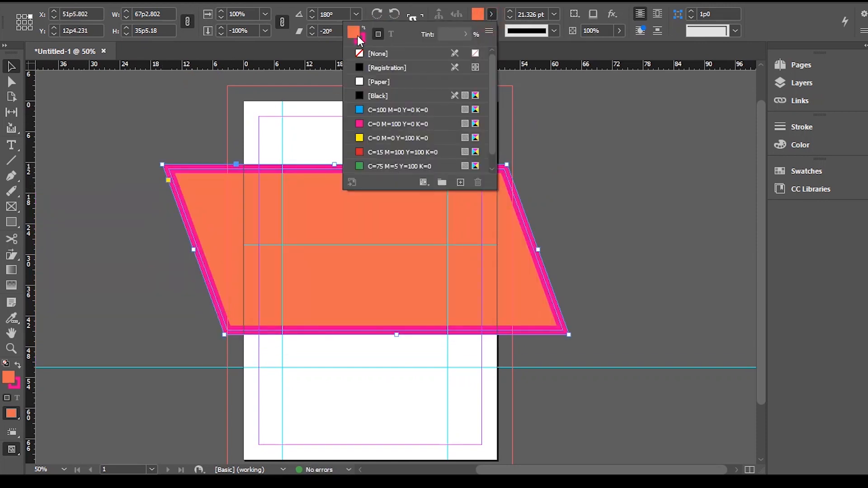
{"action": "left_click", "coordinate": [398, 152]}
{"action": "left_click", "coordinate": [398, 124]}
{"action": "left_click", "coordinate": [390, 166]}
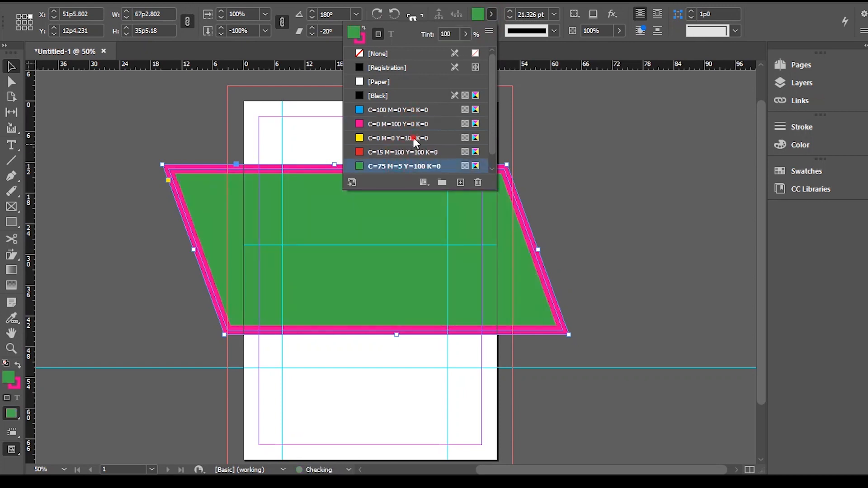
{"action": "left_click", "coordinate": [417, 137]}
Step: View the fill swatches filtered by color swatches, gradient swatches and color groups, and close the list
{"action": "left_click", "coordinate": [423, 182]}
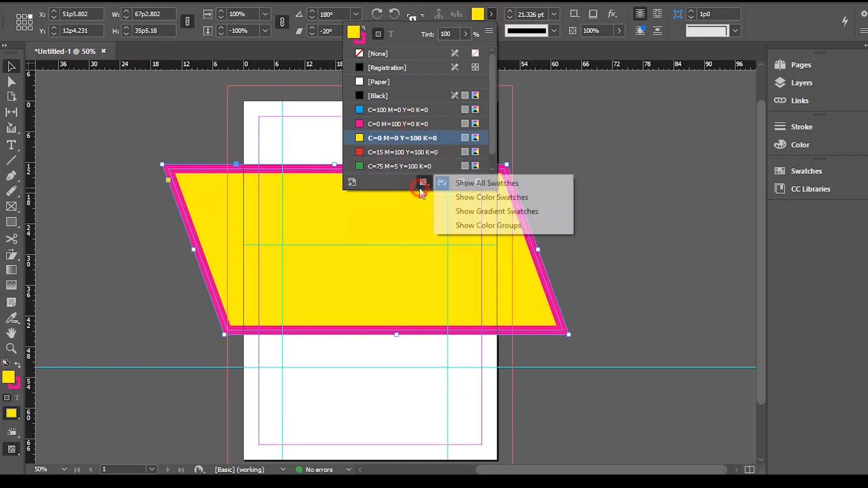
{"action": "left_click", "coordinate": [483, 198]}
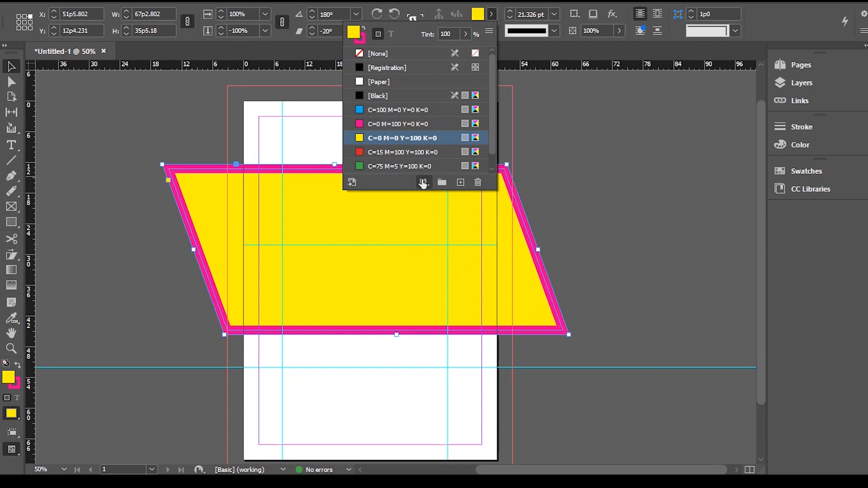
{"action": "left_click", "coordinate": [424, 182]}
{"action": "left_click", "coordinate": [470, 209]}
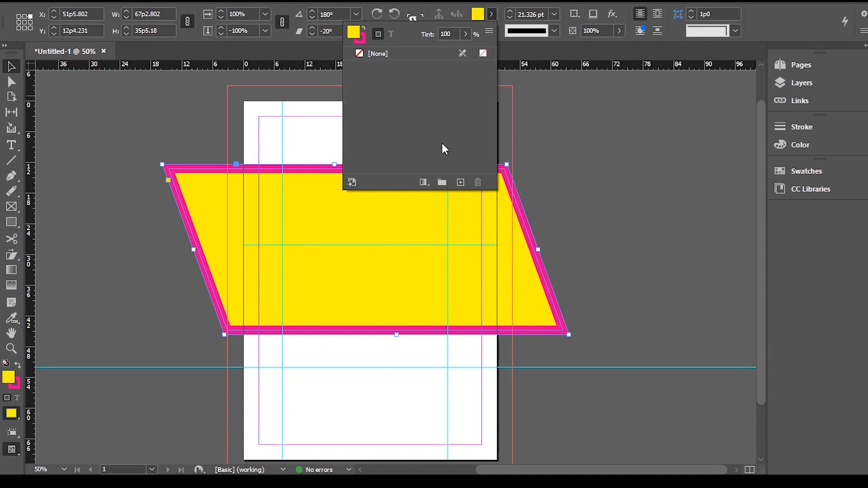
{"action": "left_click", "coordinate": [432, 182]}
{"action": "left_click", "coordinate": [466, 224]}
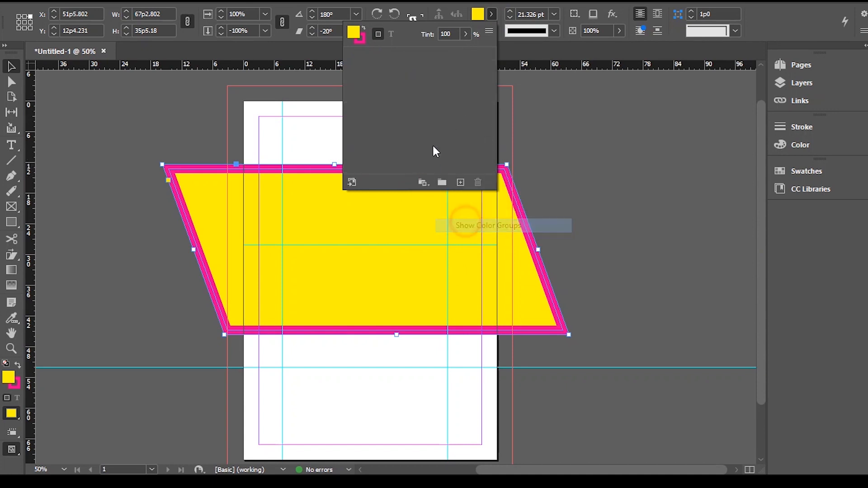
{"action": "left_click", "coordinate": [356, 37]}
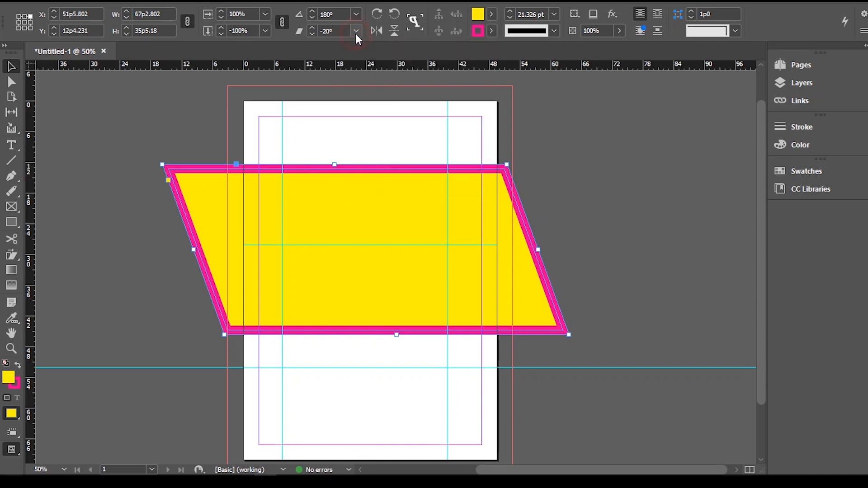
Step: Give the shape a custom coral red fill with the Color Picker
{"action": "left_click", "coordinate": [480, 14]}
{"action": "left_click_drag", "start_coordinate": [358, 232], "coordinate": [326, 287]}
{"action": "left_click", "coordinate": [552, 149]}
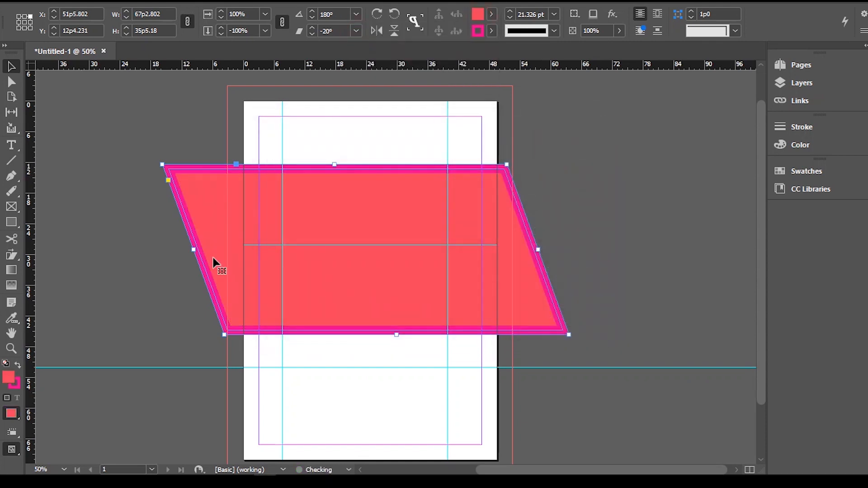
Step: Give the shape's stroke a custom light pink color with the Color Picker
{"action": "left_click", "coordinate": [492, 31]}
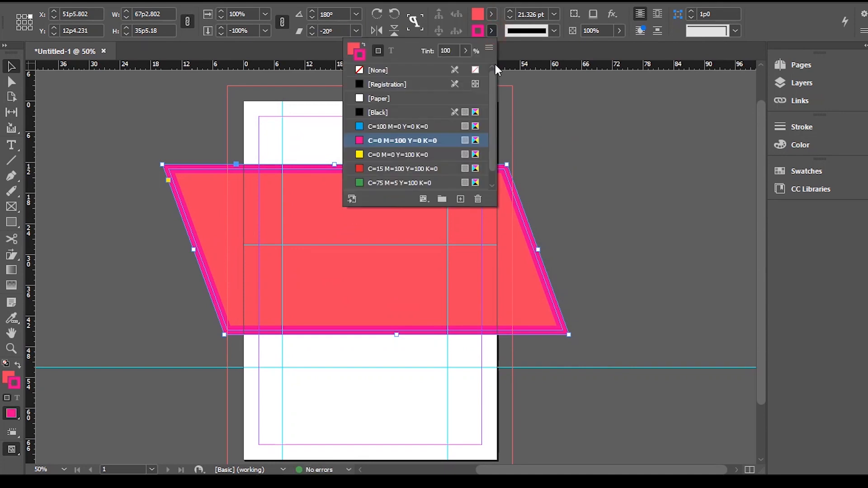
{"action": "left_click", "coordinate": [359, 55]}
{"action": "double_click", "coordinate": [476, 36]}
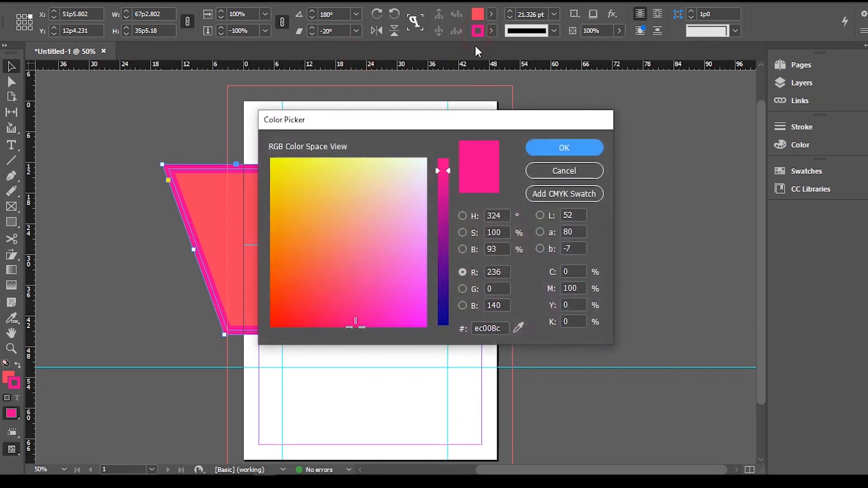
{"action": "left_click", "coordinate": [367, 214]}
{"action": "left_click", "coordinate": [568, 147]}
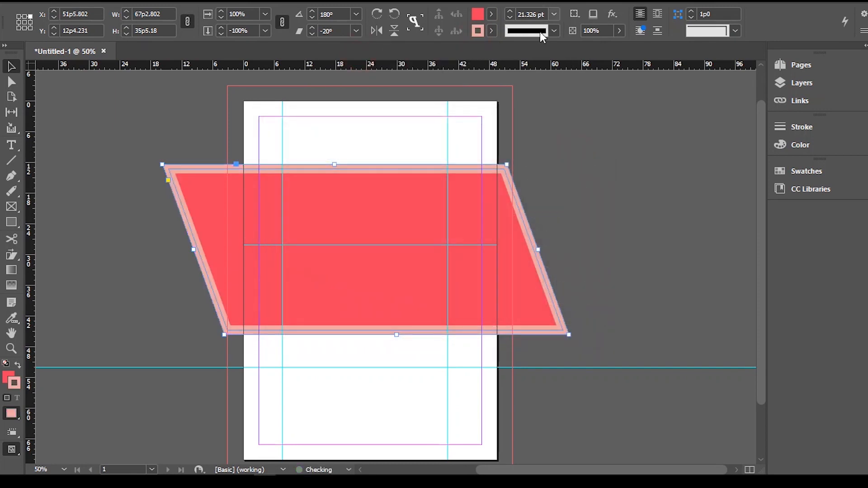
Step: Reduce the shape's stroke weight to 7 pt and raise it to 16 pt
{"action": "left_click", "coordinate": [509, 19]}
{"action": "left_click", "coordinate": [510, 19]}
{"action": "left_click", "coordinate": [509, 19]}
{"action": "left_click", "coordinate": [510, 19]}
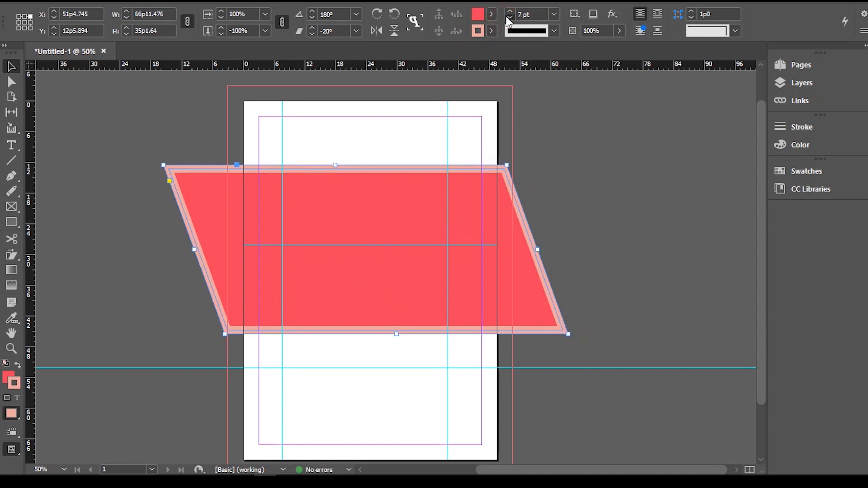
{"action": "left_click", "coordinate": [510, 11]}
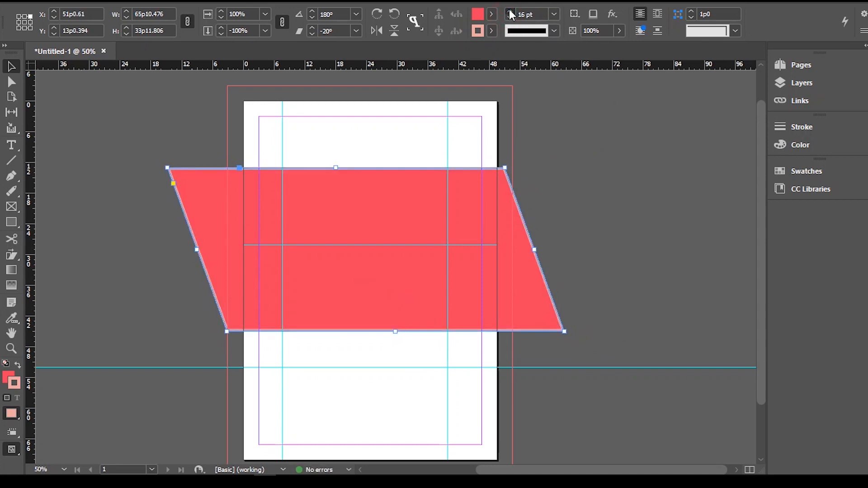
Step: Try the Right Slant Hash and Thick - Thick stroke types, settle on Triple for the shape's outline, and deselect it
{"action": "left_click", "coordinate": [553, 32]}
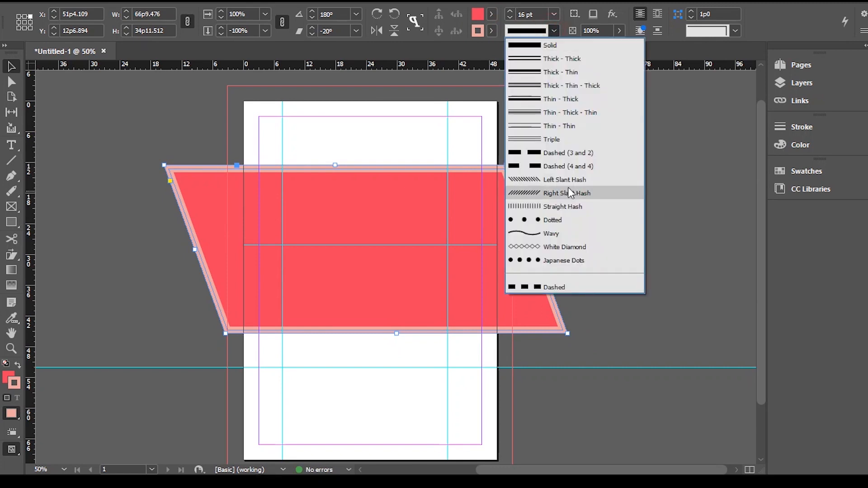
{"action": "left_click", "coordinate": [548, 198]}
{"action": "left_click", "coordinate": [553, 31]}
{"action": "left_click", "coordinate": [551, 59]}
{"action": "left_click", "coordinate": [554, 31]}
{"action": "left_click", "coordinate": [561, 137]}
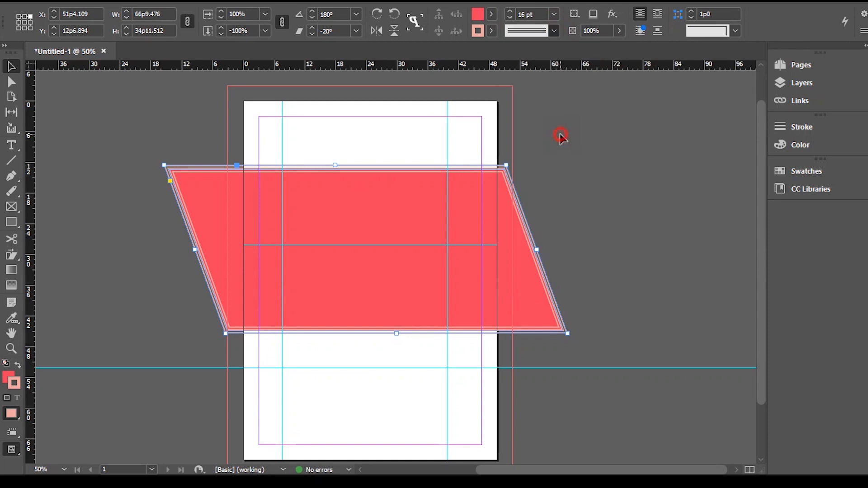
{"action": "left_click", "coordinate": [566, 185]}
{"action": "left_click", "coordinate": [554, 32]}
{"action": "left_click", "coordinate": [559, 137]}
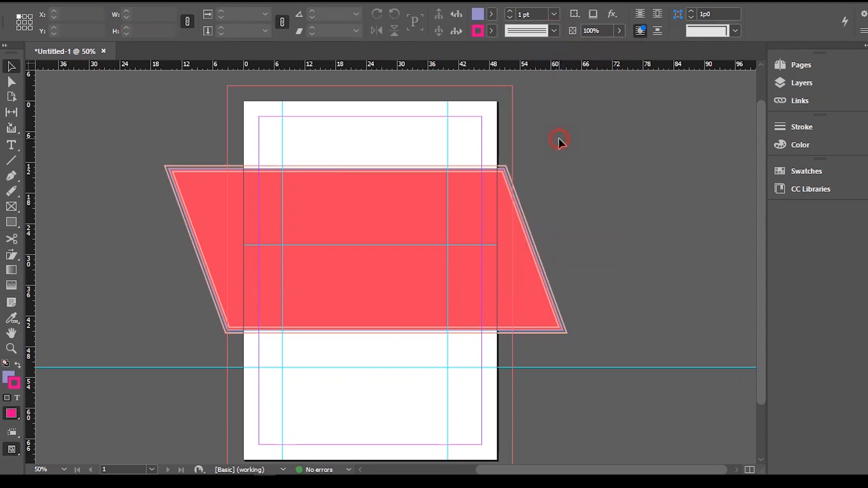
Step: Select the shape, set its effects target to Stroke, check the target options, and deselect it
{"action": "left_click", "coordinate": [492, 164]}
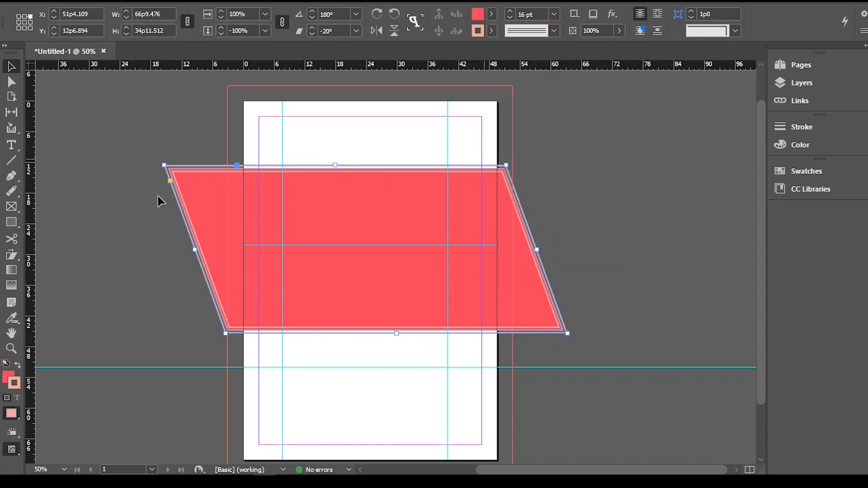
{"action": "left_click", "coordinate": [574, 14]}
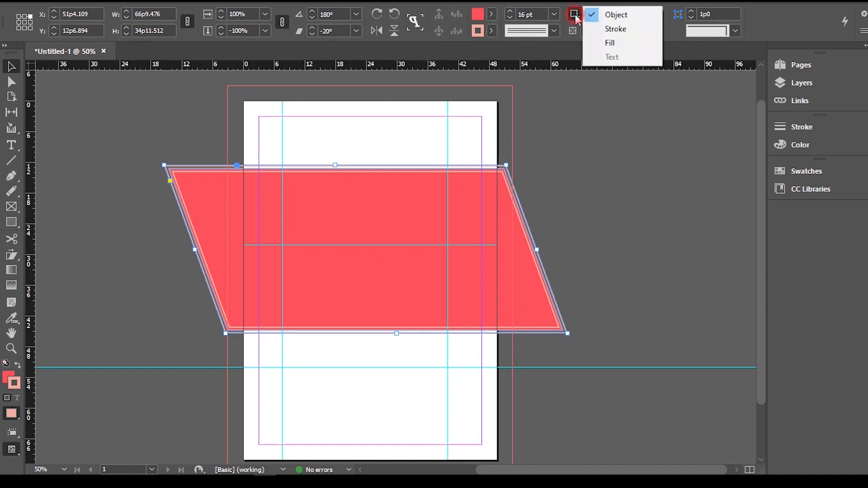
{"action": "left_click", "coordinate": [613, 29]}
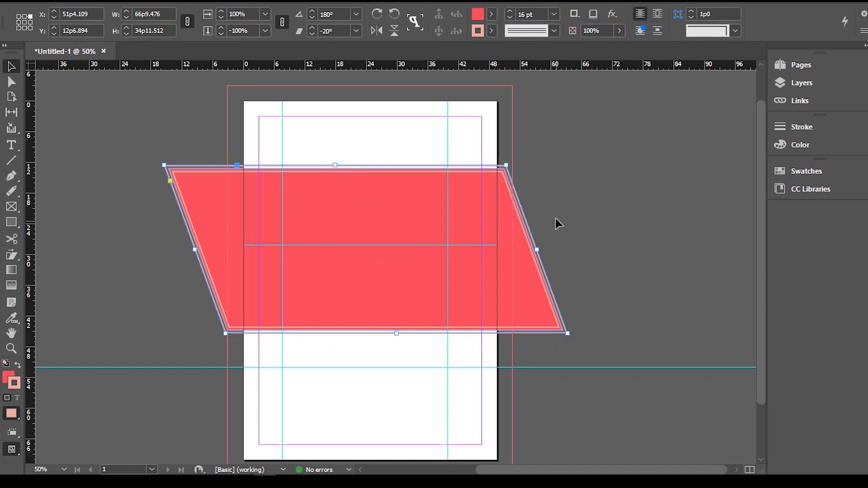
{"action": "left_click", "coordinate": [575, 14]}
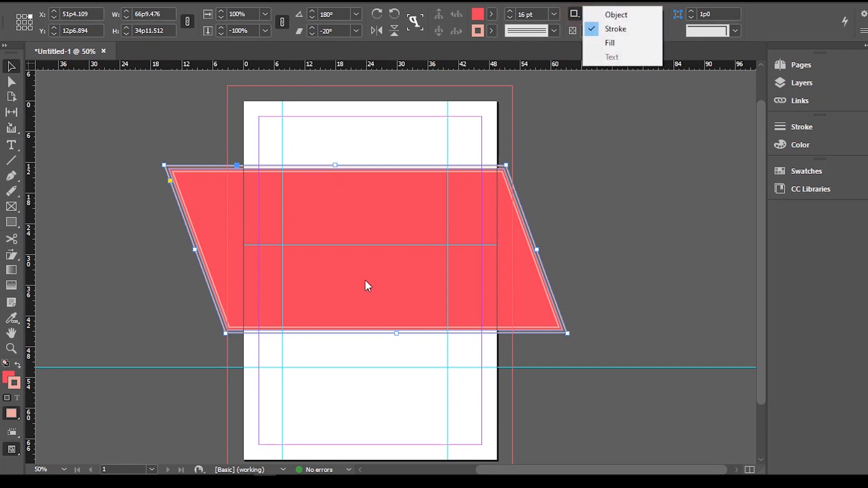
{"action": "left_click", "coordinate": [569, 177]}
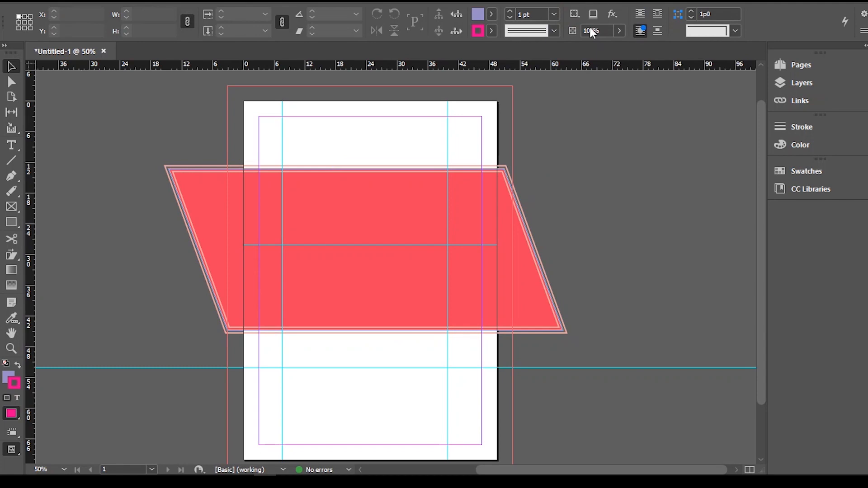
Step: Set the default object opacity to 89%, try the opacity slider on the selected shape, and deselect it
{"action": "left_click", "coordinate": [619, 31]}
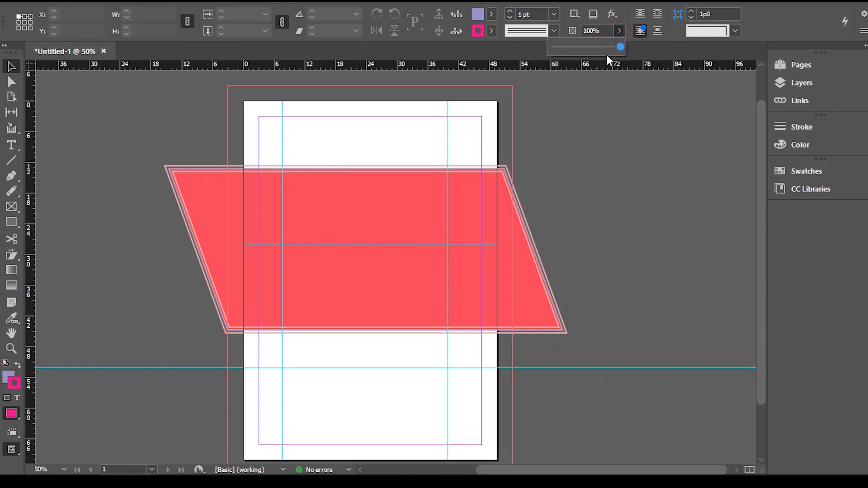
{"action": "left_click", "coordinate": [416, 212]}
{"action": "left_click", "coordinate": [620, 31]}
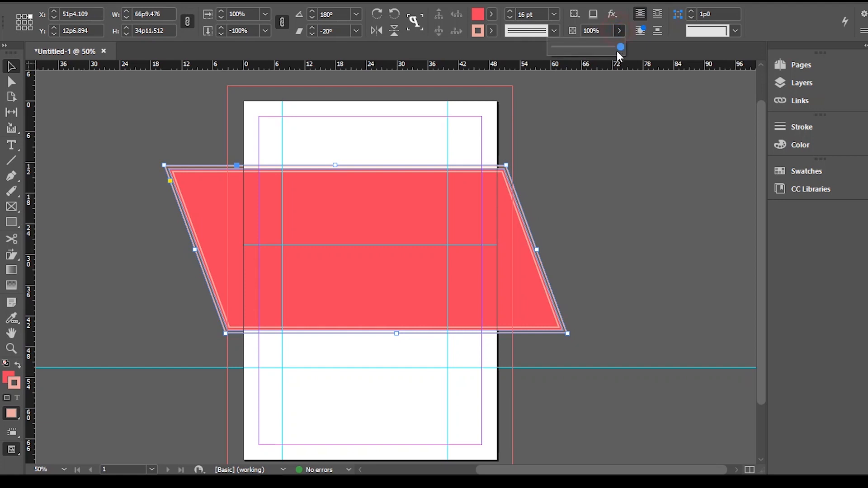
{"action": "mouse_move", "coordinate": [622, 48]}
{"action": "left_mouse_down"}
{"action": "mouse_move", "coordinate": [581, 54]}
{"action": "mouse_move", "coordinate": [621, 47]}
{"action": "left_mouse_up"}
{"action": "left_click", "coordinate": [606, 128]}
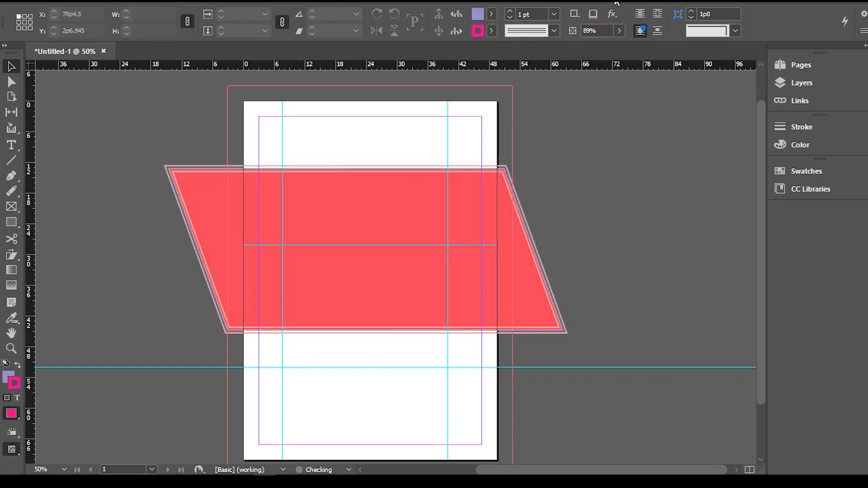
{"action": "left_click", "coordinate": [612, 14]}
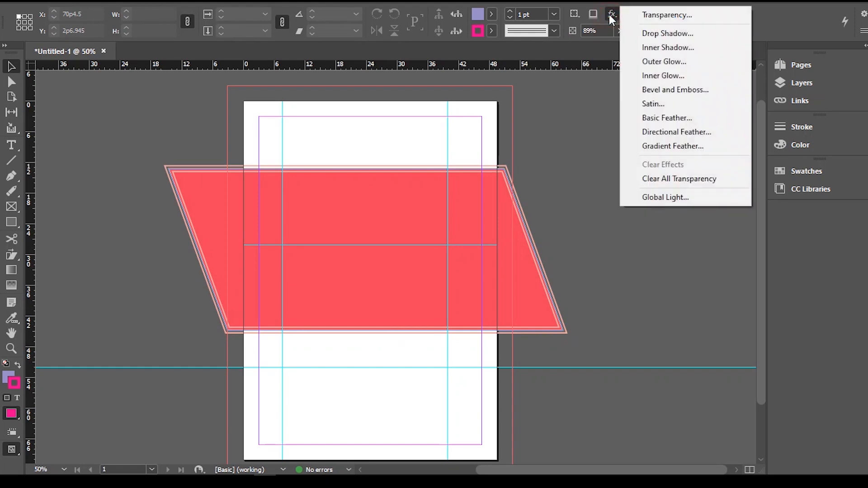
{"action": "left_click", "coordinate": [669, 34]}
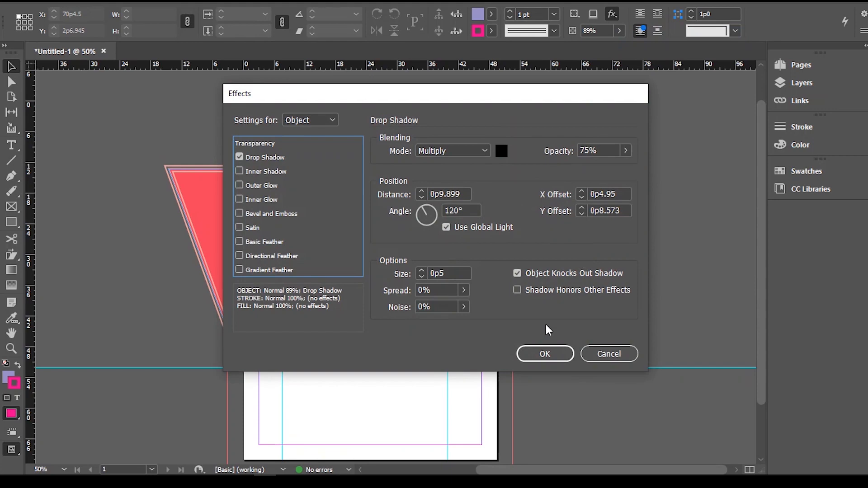
{"action": "left_click", "coordinate": [601, 354]}
Step: Select the red shape and apply a Drop Shadow effect with Multiply mode, 75% opacity and a 135° angle
{"action": "left_click_drag", "start_coordinate": [129, 140], "coordinate": [226, 245]}
{"action": "left_click", "coordinate": [613, 13]}
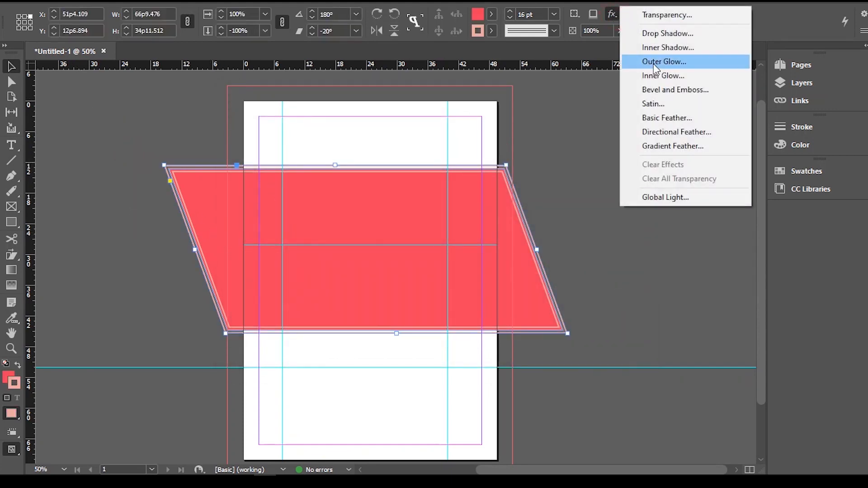
{"action": "left_click", "coordinate": [660, 32]}
{"action": "left_click", "coordinate": [551, 354]}
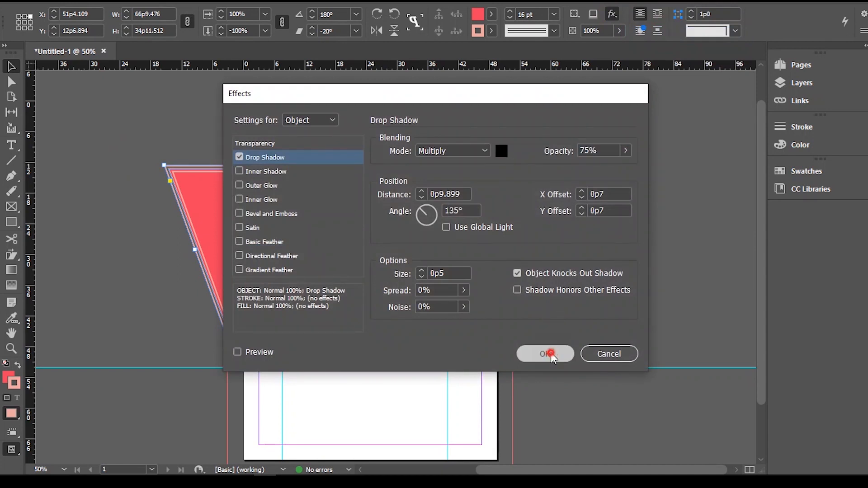
Step: Move the shadowed shape around on the page and delete it
{"action": "mouse_move", "coordinate": [489, 307]}
{"action": "left_mouse_down"}
{"action": "mouse_move", "coordinate": [502, 304]}
{"action": "mouse_move", "coordinate": [495, 306]}
{"action": "left_mouse_up"}
{"action": "mouse_move", "coordinate": [448, 258]}
{"action": "left_mouse_down"}
{"action": "mouse_move", "coordinate": [474, 300]}
{"action": "mouse_move", "coordinate": [473, 338]}
{"action": "mouse_move", "coordinate": [436, 265]}
{"action": "left_mouse_up"}
{"action": "key", "text": "Delete"}
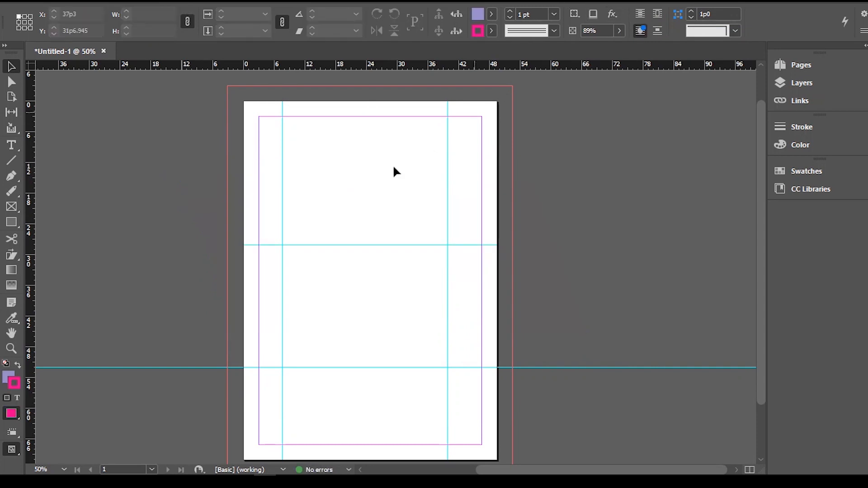
Step: Undo the shape's deletion, its moves and the drop shadow
{"action": "key", "text": "ctrl+z"}
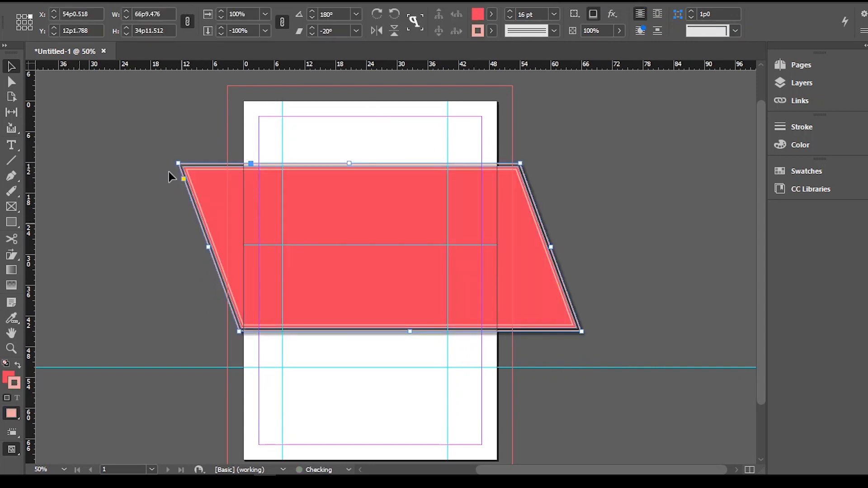
{"action": "key", "text": "ctrl+z"}
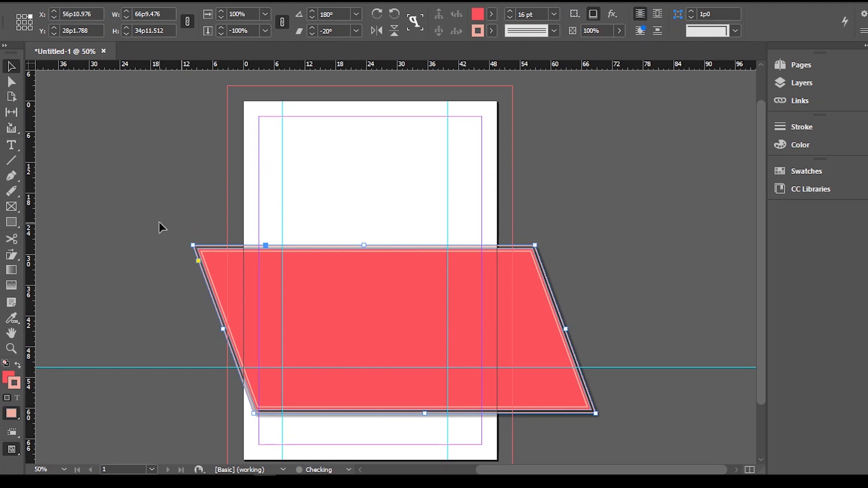
{"action": "key", "text": "ctrl+z"}
{"action": "key", "text": "ctrl+z"}
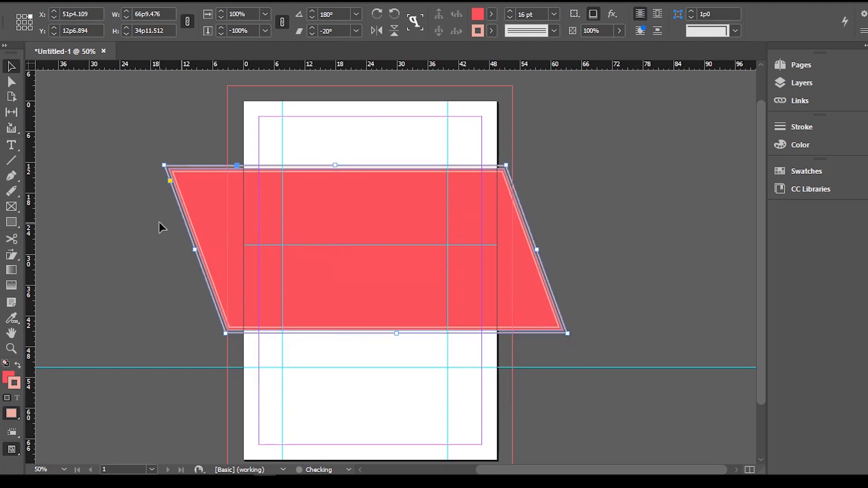
Step: Look over the available effects, apply the quick drop shadow to the shape, and undo it
{"action": "left_click", "coordinate": [612, 15]}
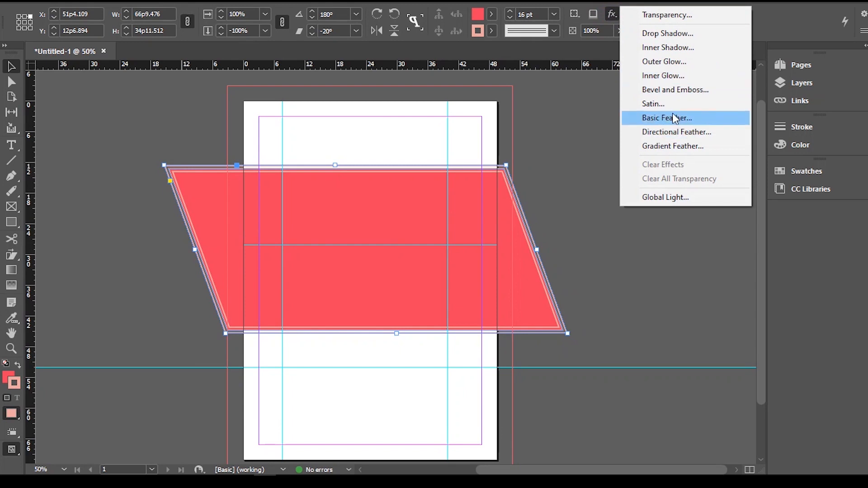
{"action": "left_click", "coordinate": [594, 15]}
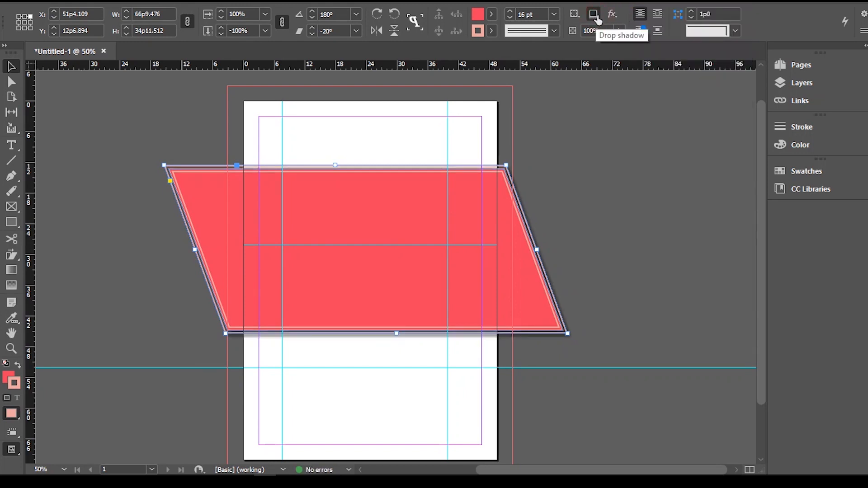
{"action": "key", "text": "ctrl+z"}
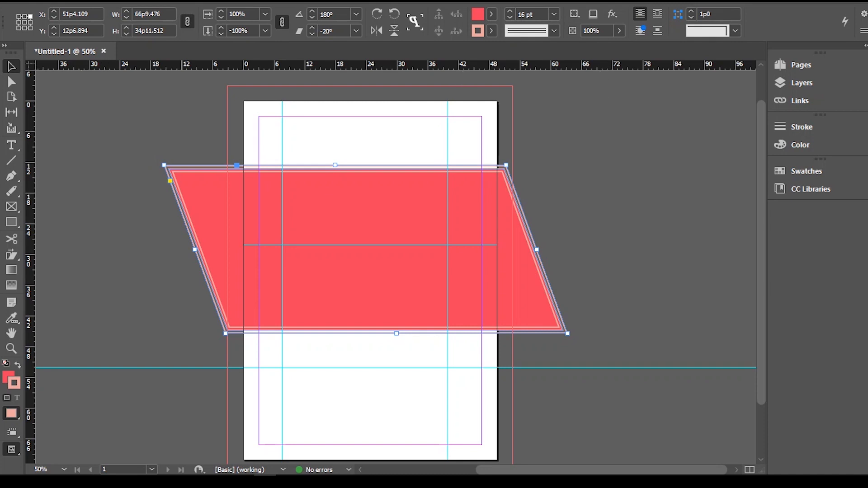
Step: Raise the shape's corner size to 12p7 and deselect the shape
{"action": "left_click", "coordinate": [690, 13]}
{"action": "left_click", "coordinate": [692, 14]}
{"action": "left_click", "coordinate": [691, 18]}
{"action": "left_click", "coordinate": [691, 18]}
{"action": "left_click", "coordinate": [700, 14]}
{"action": "left_click", "coordinate": [694, 106]}
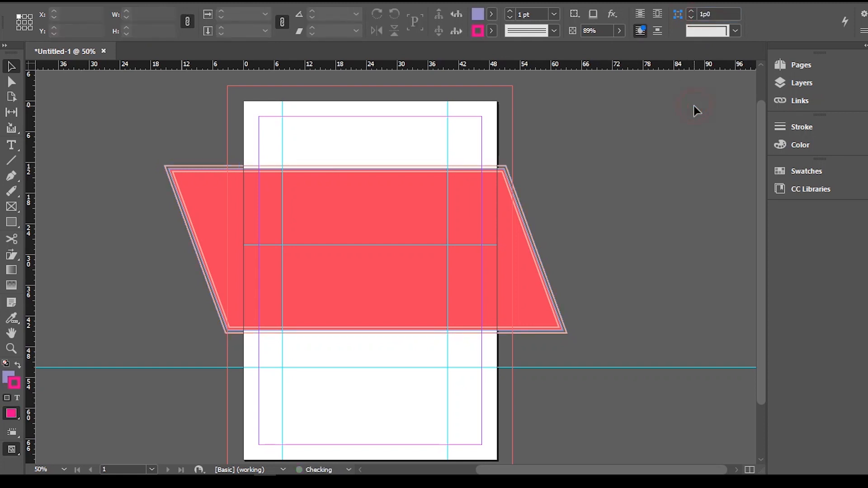
Step: Give the shape the Rounded corner style, scale it down within the upper part of the page, and deselect it
{"action": "left_click", "coordinate": [452, 194]}
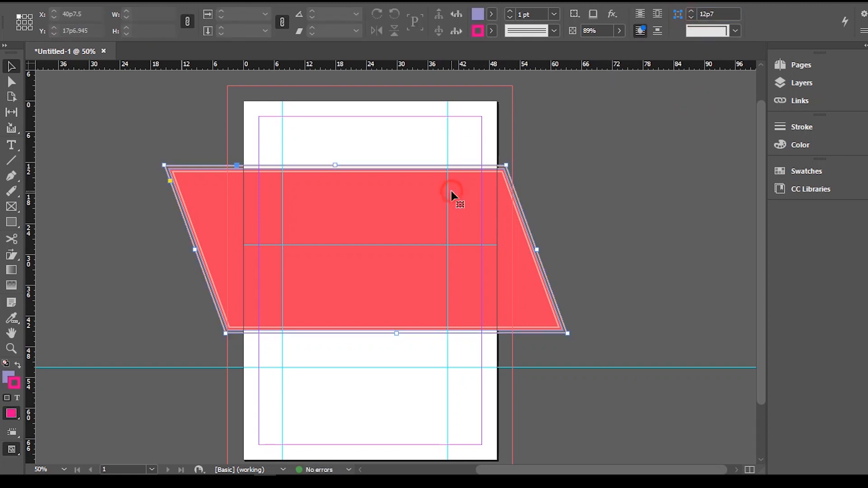
{"action": "left_click", "coordinate": [736, 30]}
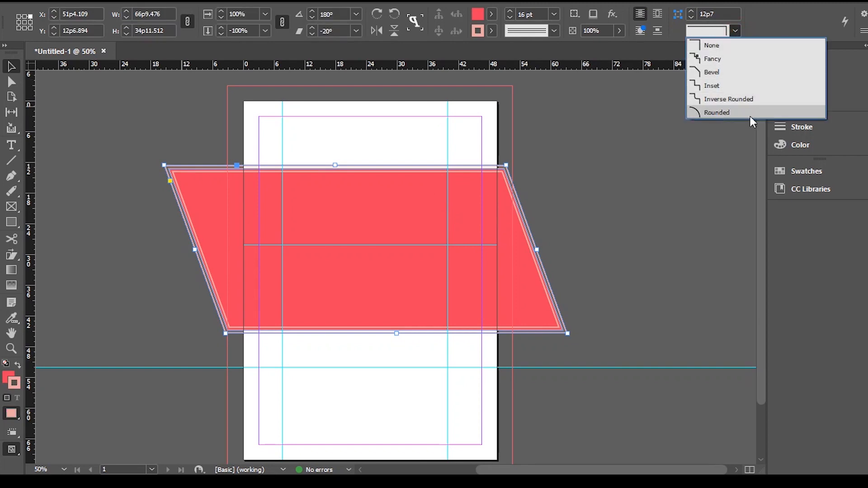
{"action": "left_click", "coordinate": [719, 113]}
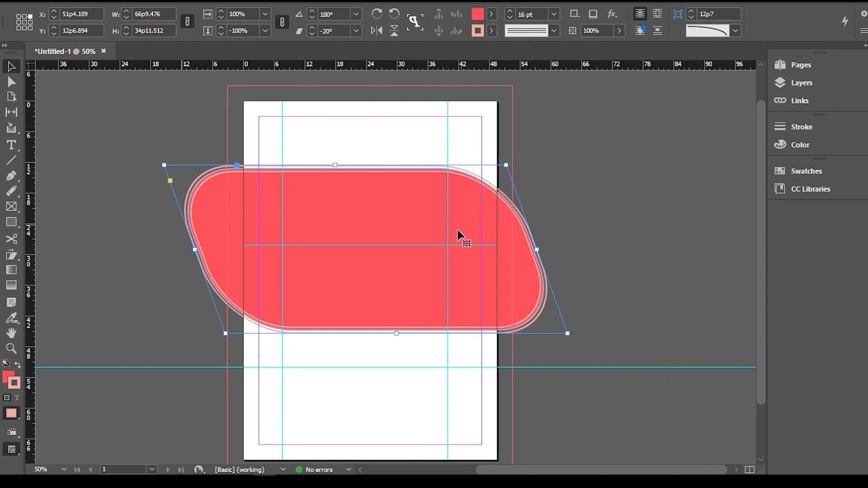
{"action": "left_click_drag", "start_coordinate": [567, 334], "coordinate": [474, 226]}
{"action": "left_click", "coordinate": [616, 232]}
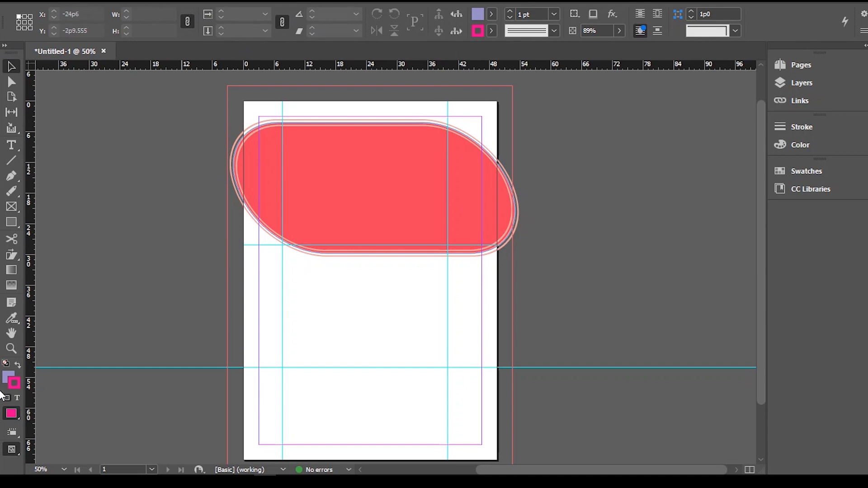
Step: Hide the baseline grid while zoomed to 125%, and return to 50% magnification
{"action": "left_click", "coordinate": [63, 470]}
{"action": "left_click", "coordinate": [64, 309]}
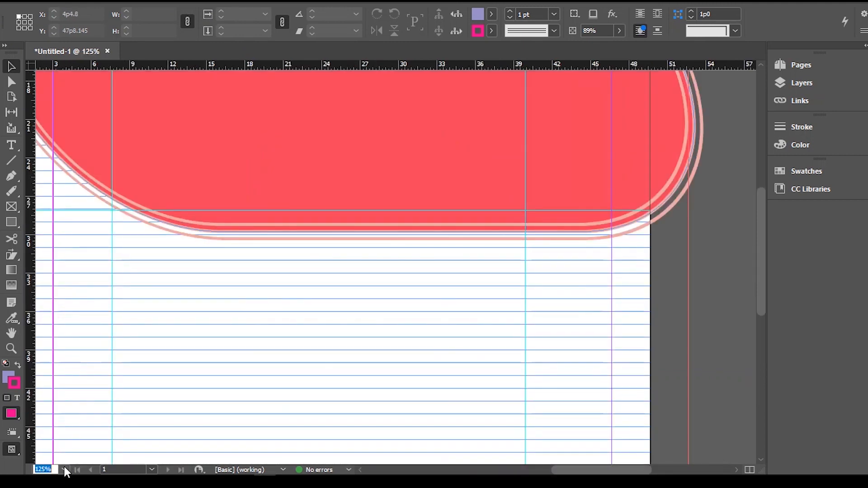
{"action": "left_click", "coordinate": [223, 346]}
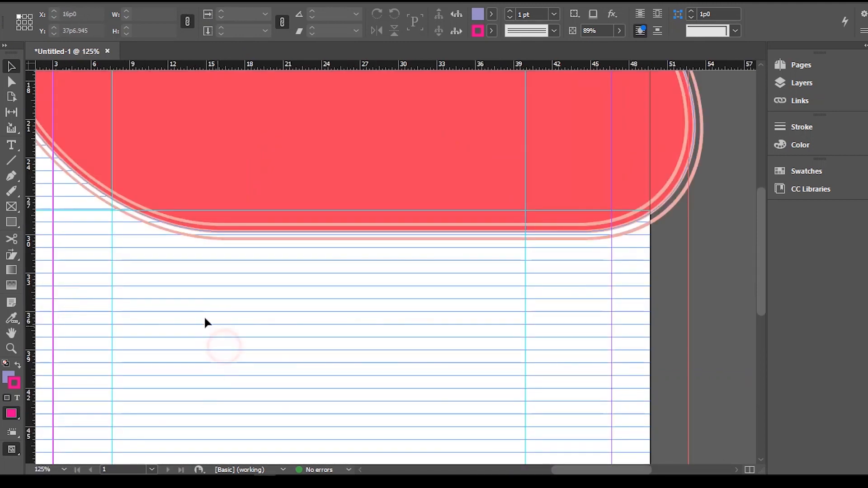
{"action": "left_click", "coordinate": [12, 432]}
{"action": "left_click", "coordinate": [70, 394]}
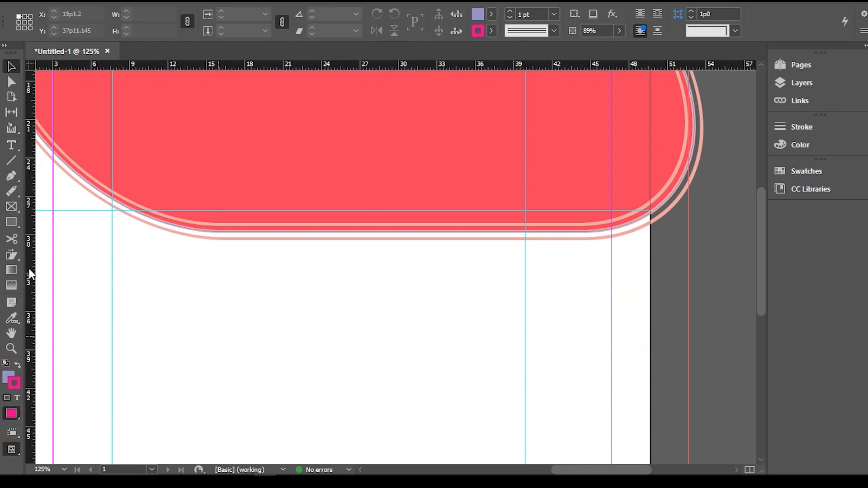
{"action": "left_click", "coordinate": [64, 470]}
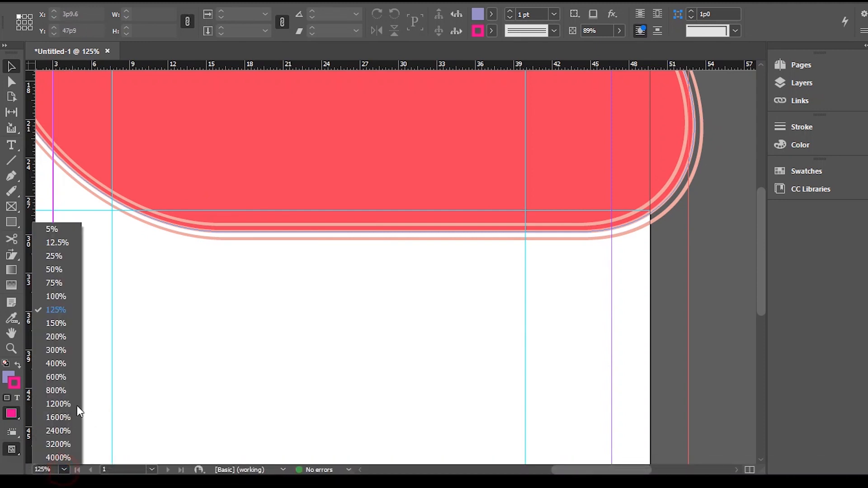
{"action": "left_click", "coordinate": [54, 269]}
Step: Go to the A-Master spread, look over its pages, and return to page 1
{"action": "left_click", "coordinate": [152, 470]}
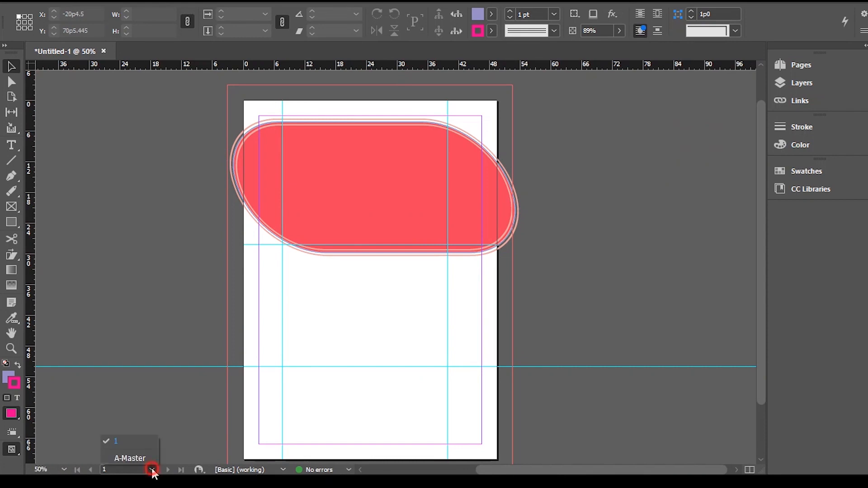
{"action": "left_click", "coordinate": [129, 459]}
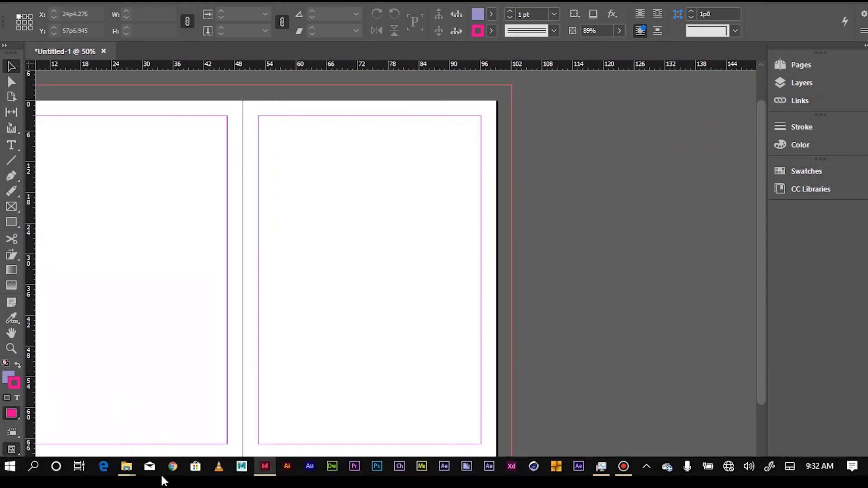
{"action": "left_click_drag", "start_coordinate": [585, 468], "coordinate": [644, 424]}
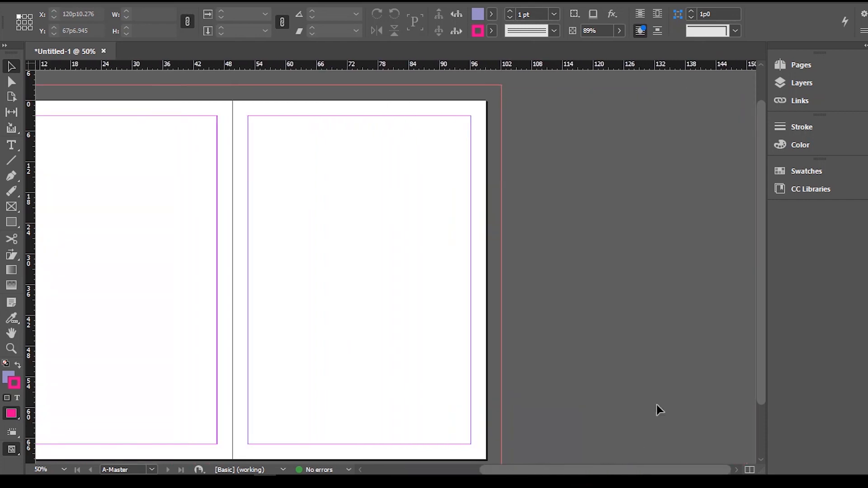
{"action": "left_click_drag", "start_coordinate": [763, 328], "coordinate": [757, 253]}
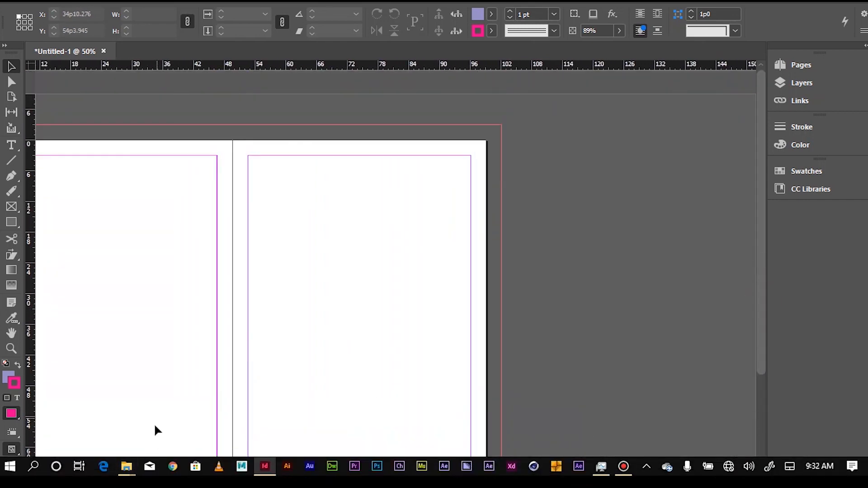
{"action": "left_click", "coordinate": [150, 470]}
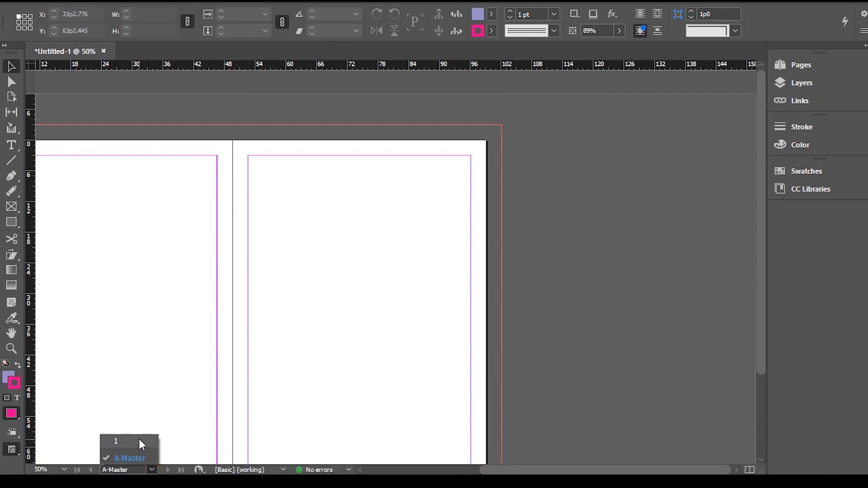
{"action": "left_click", "coordinate": [138, 440]}
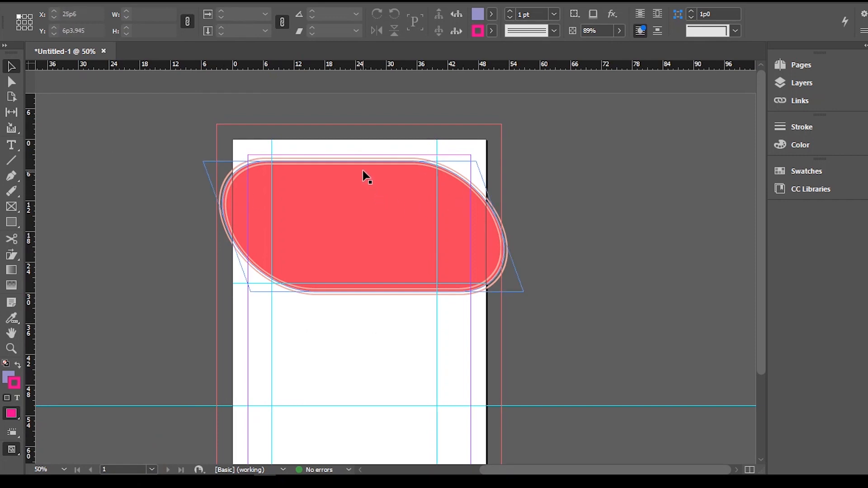
Step: Check the preflight profile choices, keep [Basic] (working), and review the preflight options
{"action": "left_click", "coordinate": [262, 468]}
{"action": "left_click", "coordinate": [248, 458]}
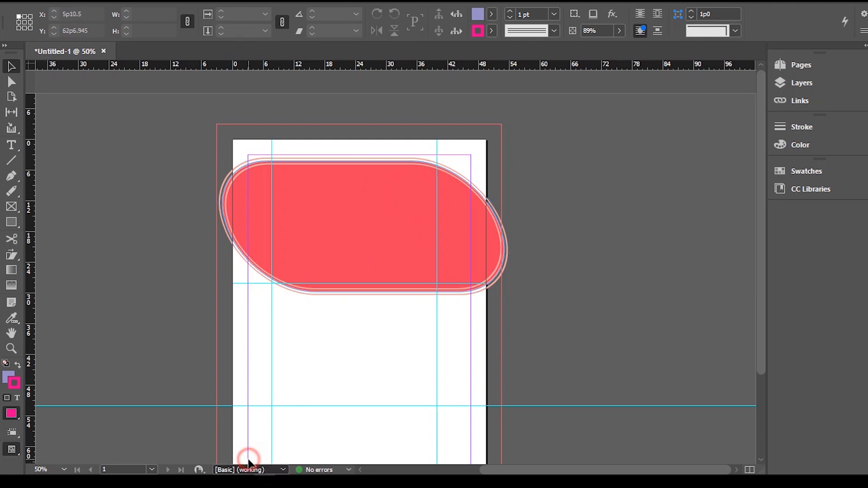
{"action": "left_click", "coordinate": [270, 470]}
{"action": "left_click", "coordinate": [272, 442]}
{"action": "left_click", "coordinate": [349, 470]}
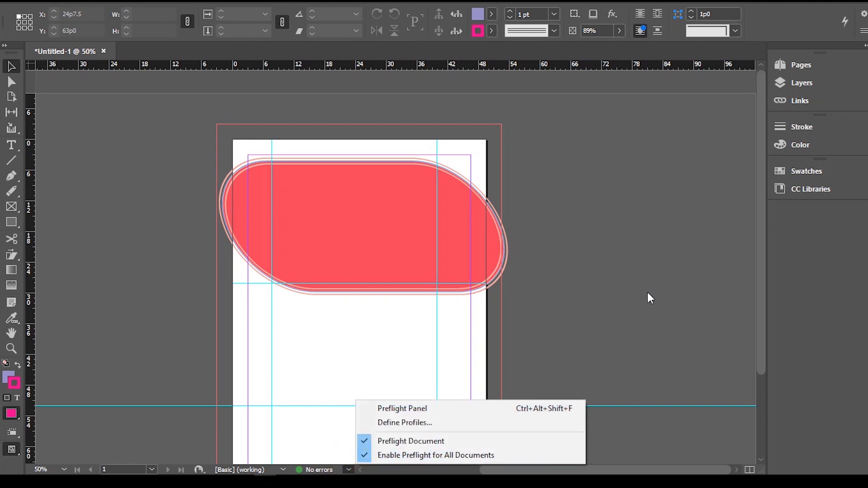
{"action": "left_click", "coordinate": [655, 340]}
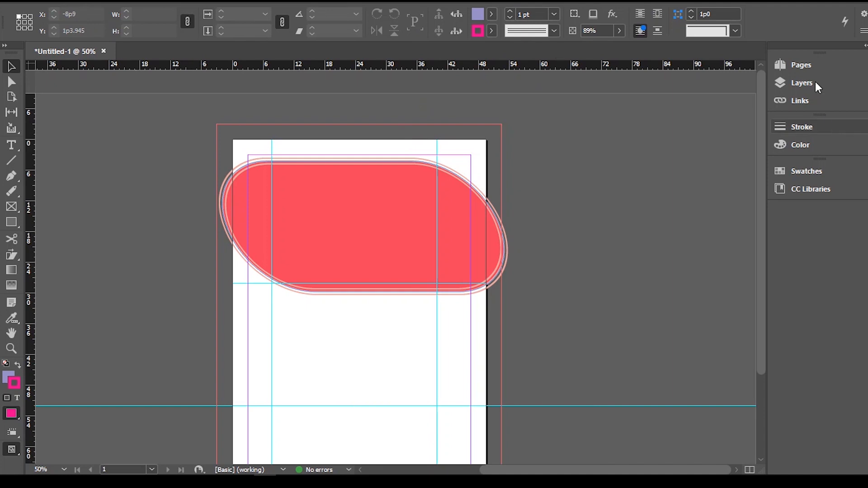
{"action": "left_click", "coordinate": [674, 4]}
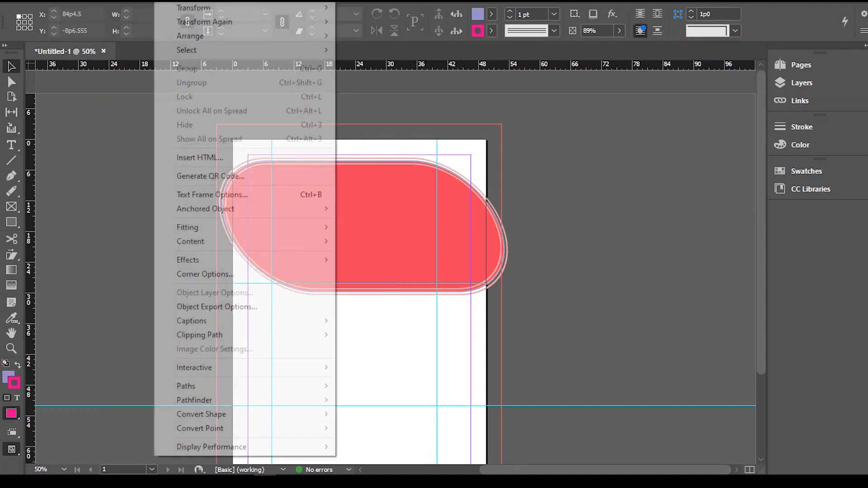
{"action": "mouse_move", "coordinate": [47, 4]}
{"action": "mouse_move", "coordinate": [133, 3]}
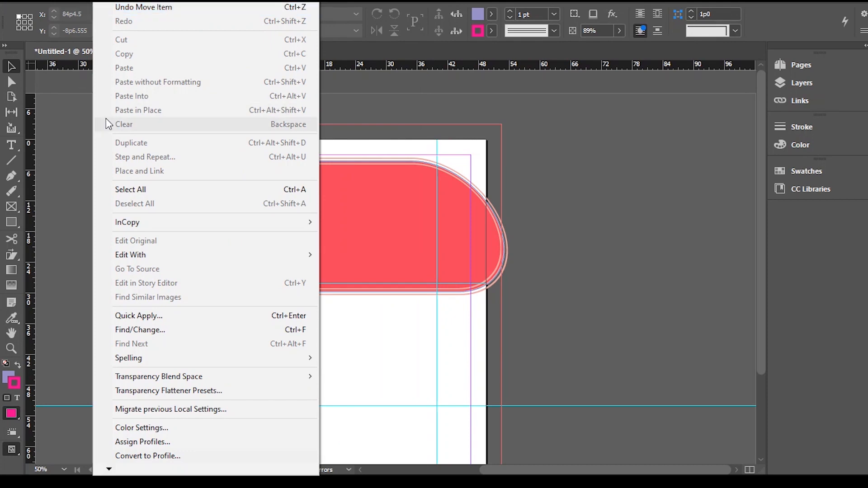
{"action": "left_click", "coordinate": [536, 231]}
{"action": "left_click", "coordinate": [365, 209]}
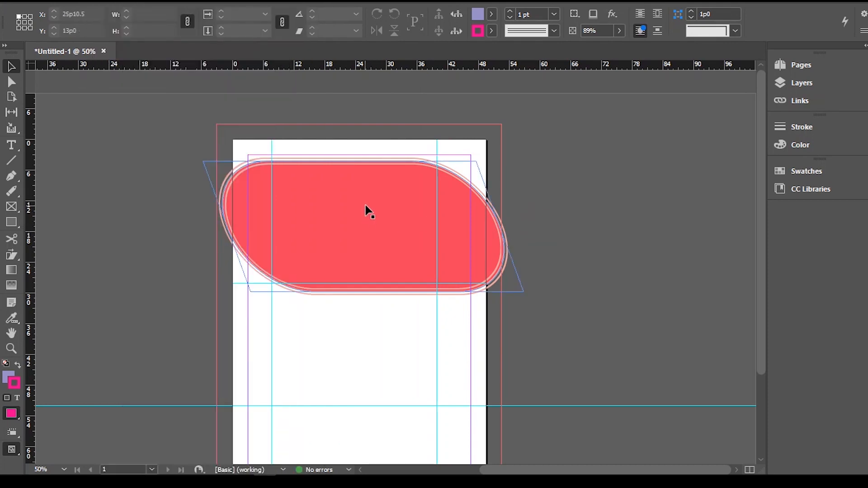